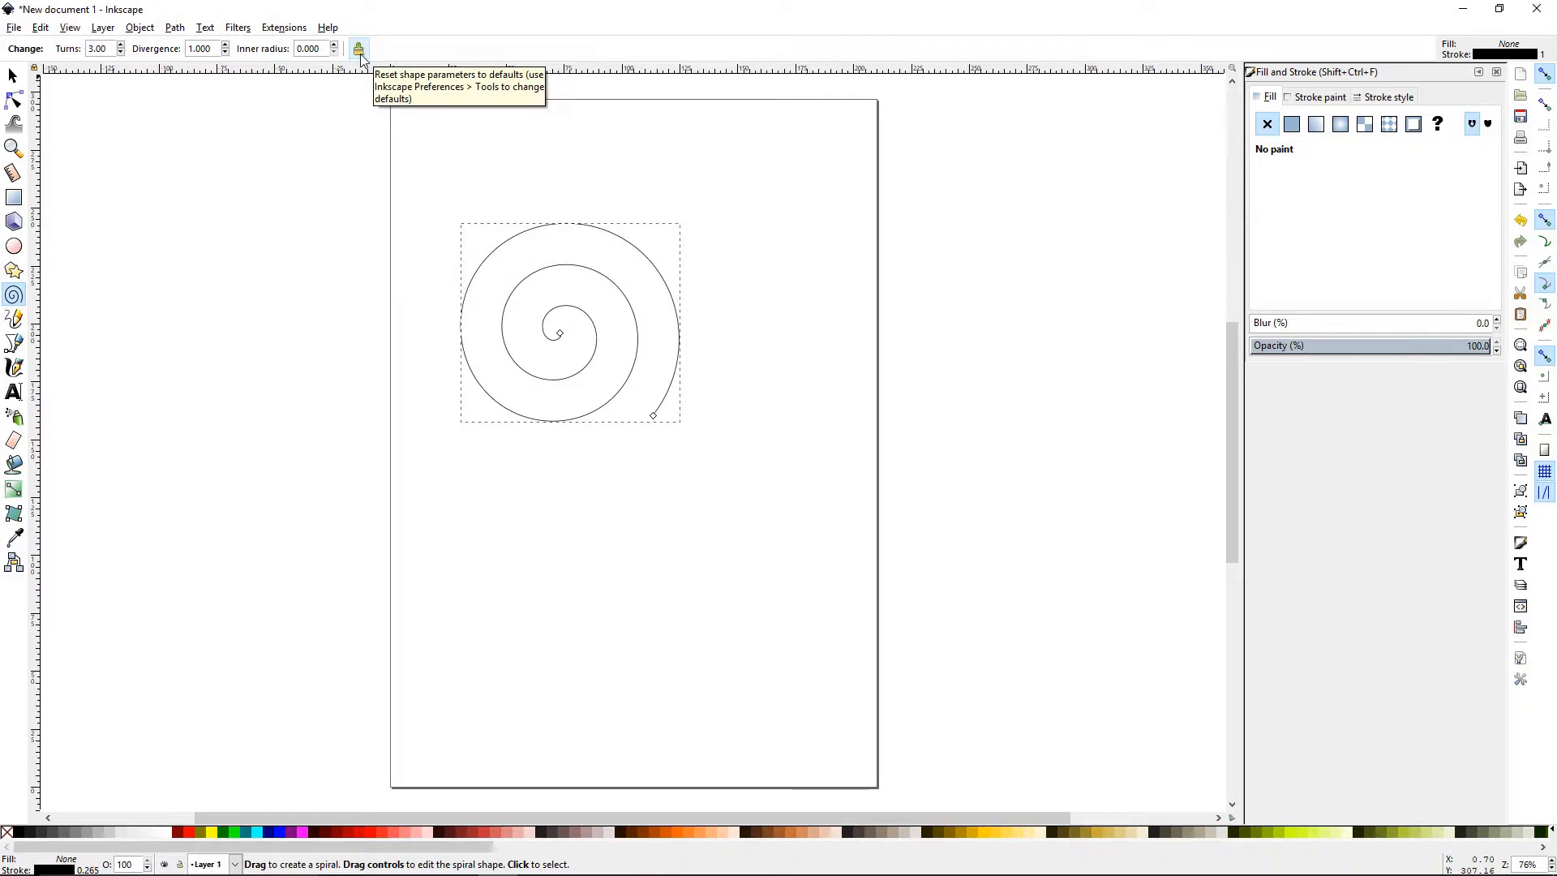
# Place two horizontal guides, one along the spiral's top edge and one along its bottom edge
pyautogui.moveTo(591, 72); pyautogui.dragTo(605, 224)
pyautogui.moveTo(582, 71); pyautogui.dragTo(578, 430)
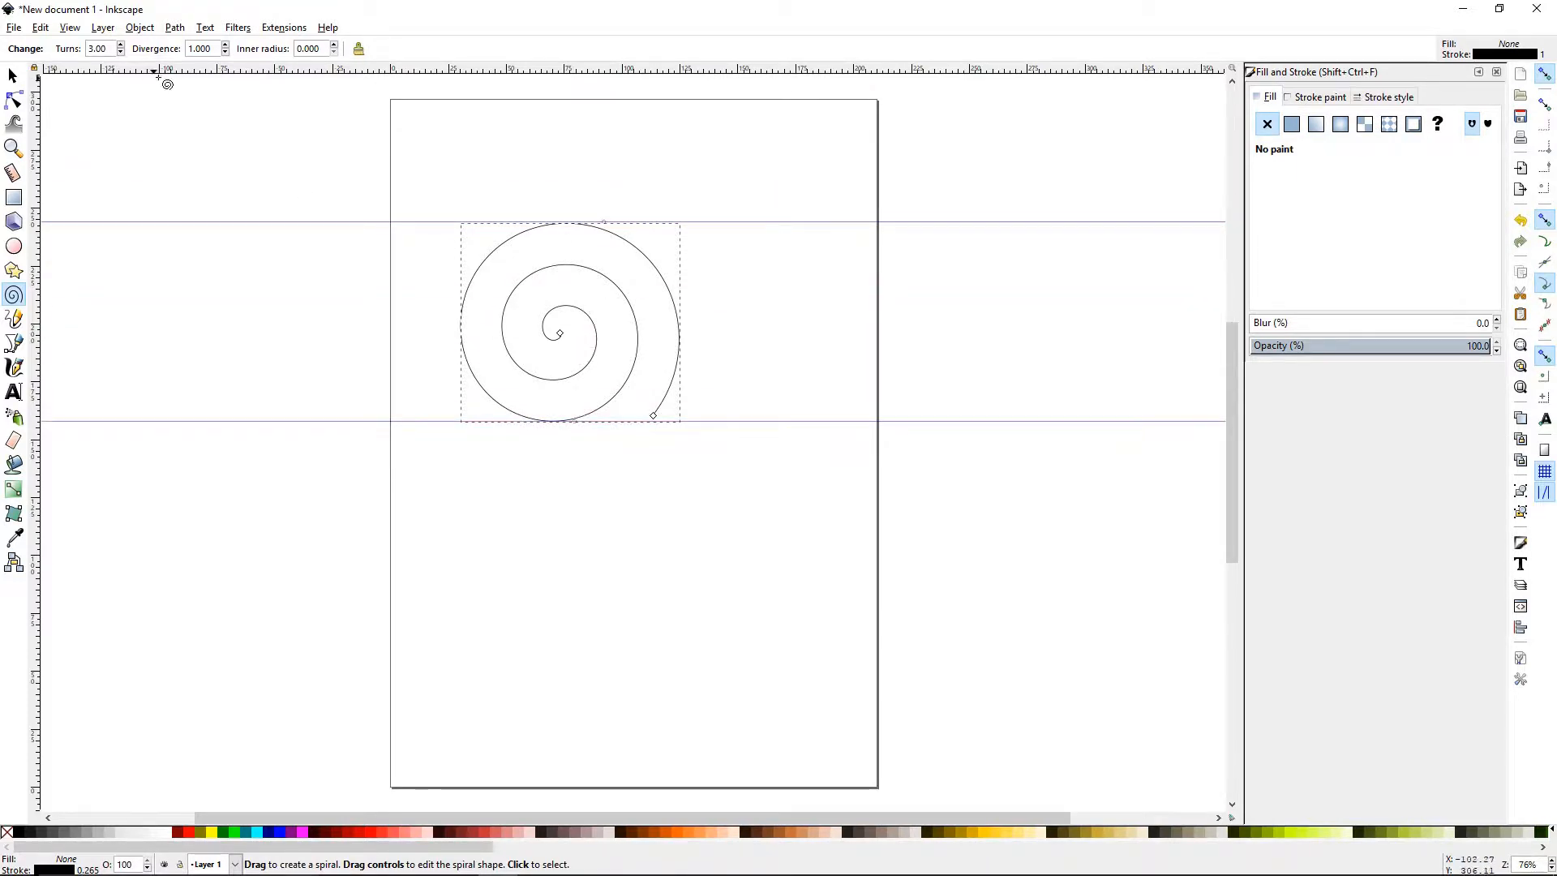
# Increase the spiral's turns to 29.60, and reset its shape parameters to their defaults
pyautogui.click(121, 46)
pyautogui.click(121, 46)
pyautogui.click(121, 46)
pyautogui.click(121, 46)
pyautogui.click(121, 47)
pyautogui.click(121, 46)
pyautogui.click(120, 46)
pyautogui.click(121, 46)
pyautogui.click(121, 46)
pyautogui.click(121, 46)
pyautogui.moveTo(121, 46); pyautogui.dragTo(121, 46)
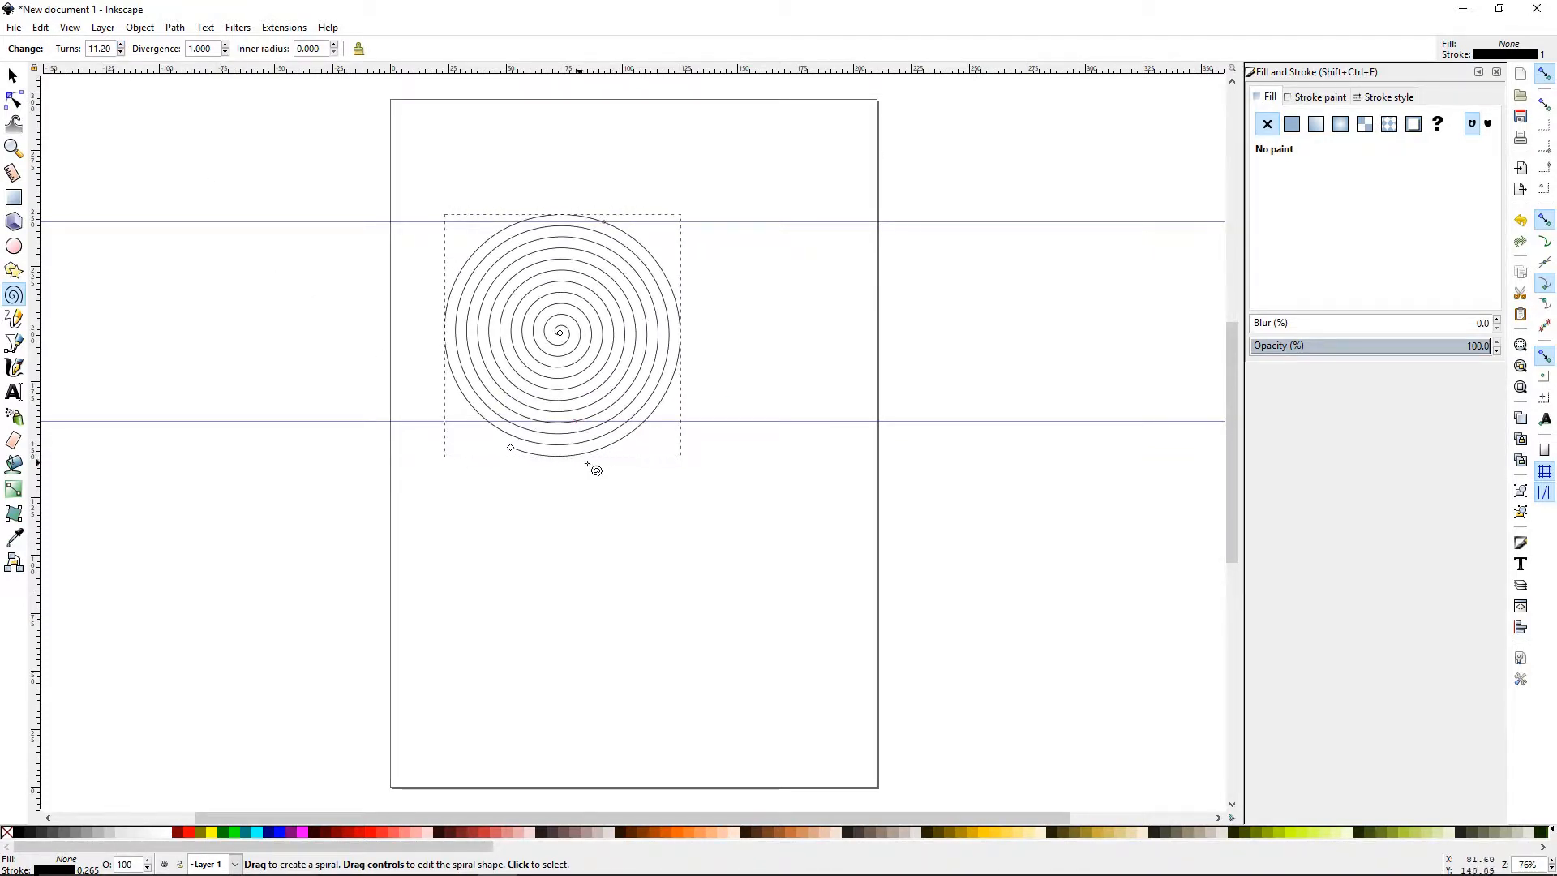
pyautogui.moveTo(121, 47); pyautogui.dragTo(121, 47)
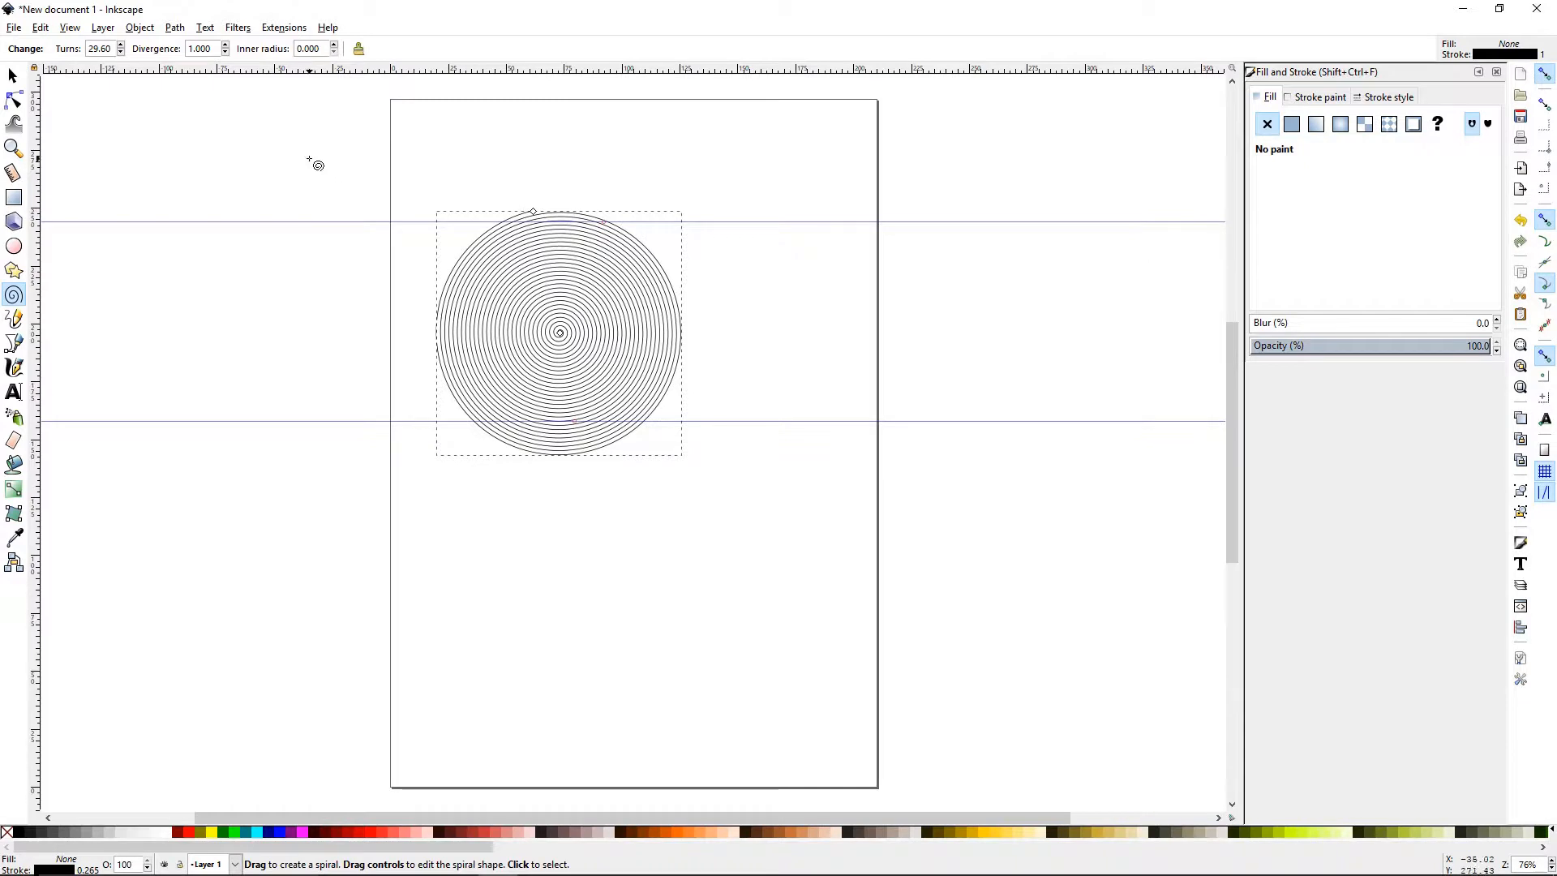
pyautogui.click(360, 50)
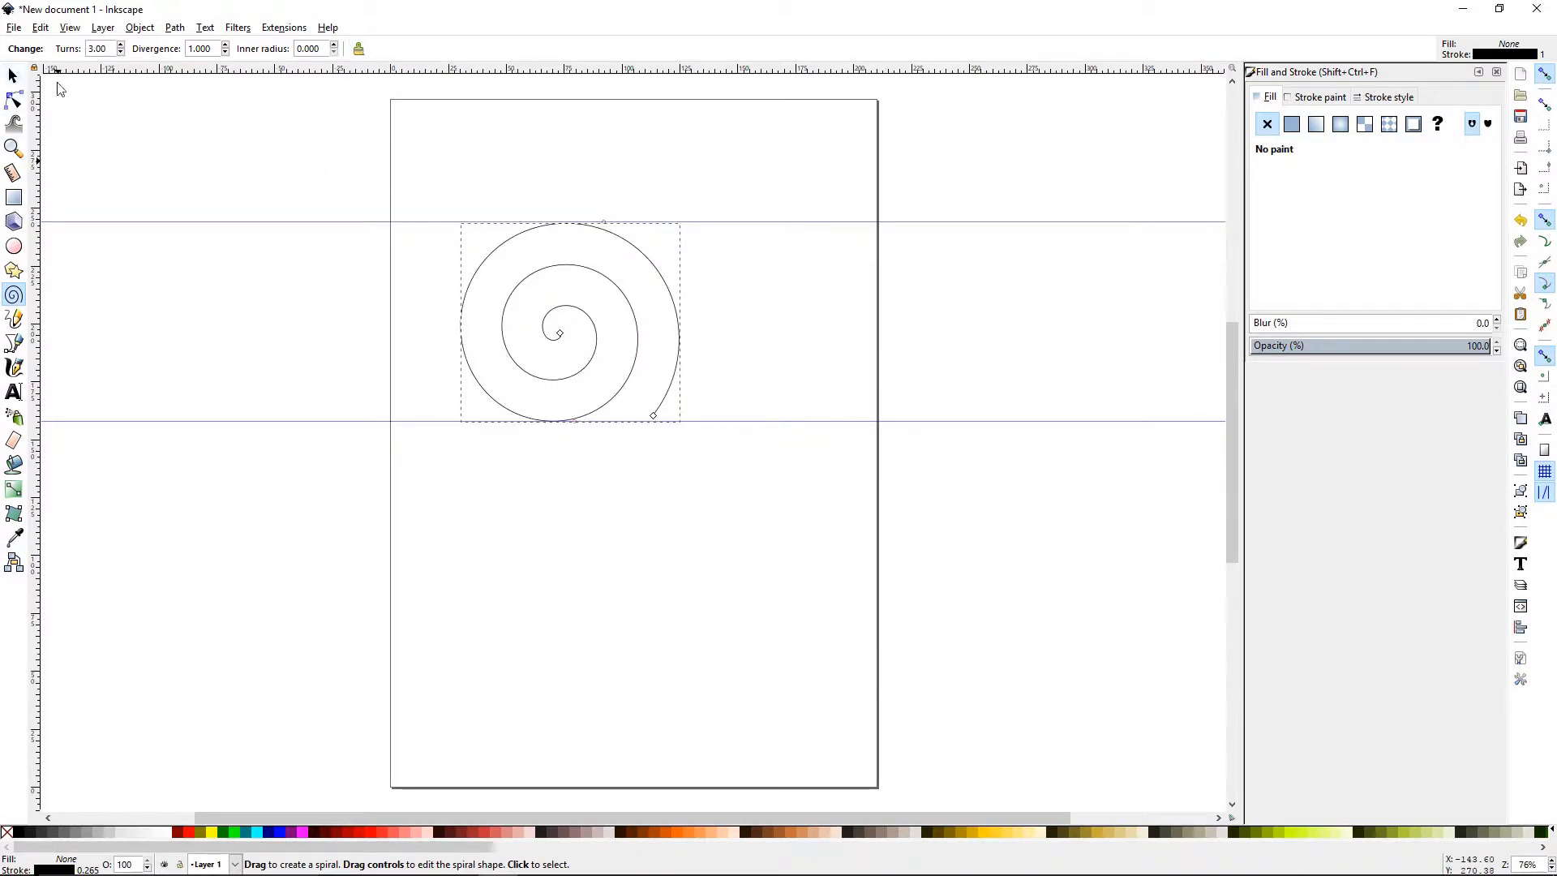
# Raise the spiral's divergence to 5.110 so its outer revolutions spread farther apart
pyautogui.click(226, 45)
pyautogui.click(226, 44)
pyautogui.click(226, 45)
pyautogui.click(227, 44)
pyautogui.moveTo(228, 47); pyautogui.dragTo(228, 48)
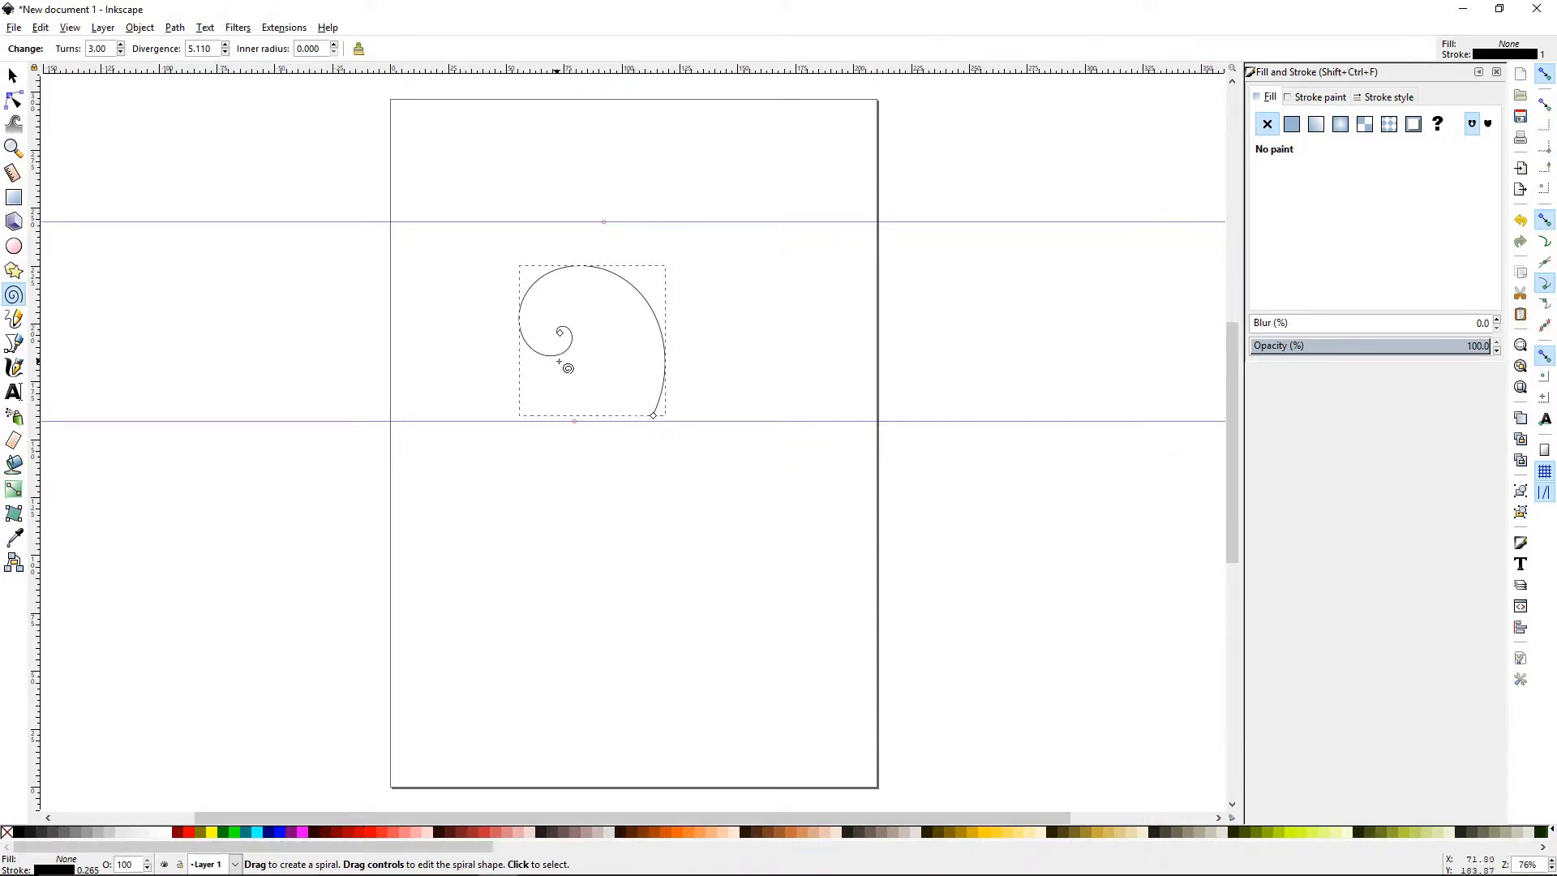
# Lower the spiral's divergence to 0.090, and restore the default shape parameters
pyautogui.click(226, 52)
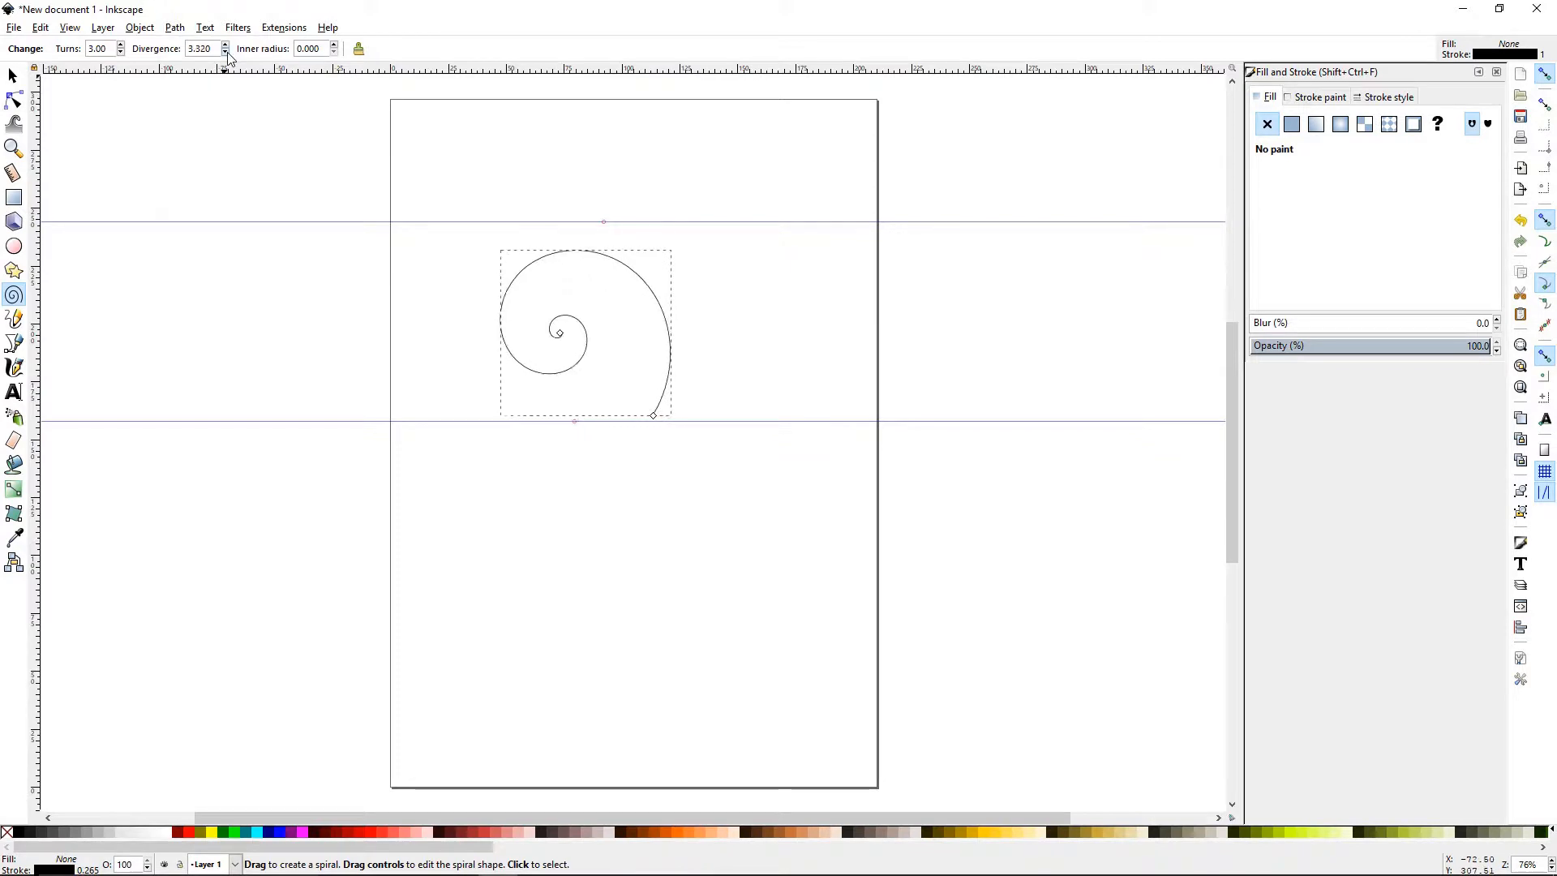
pyautogui.click(225, 45)
pyautogui.click(225, 44)
pyautogui.click(225, 45)
pyautogui.click(225, 44)
pyautogui.click(225, 44)
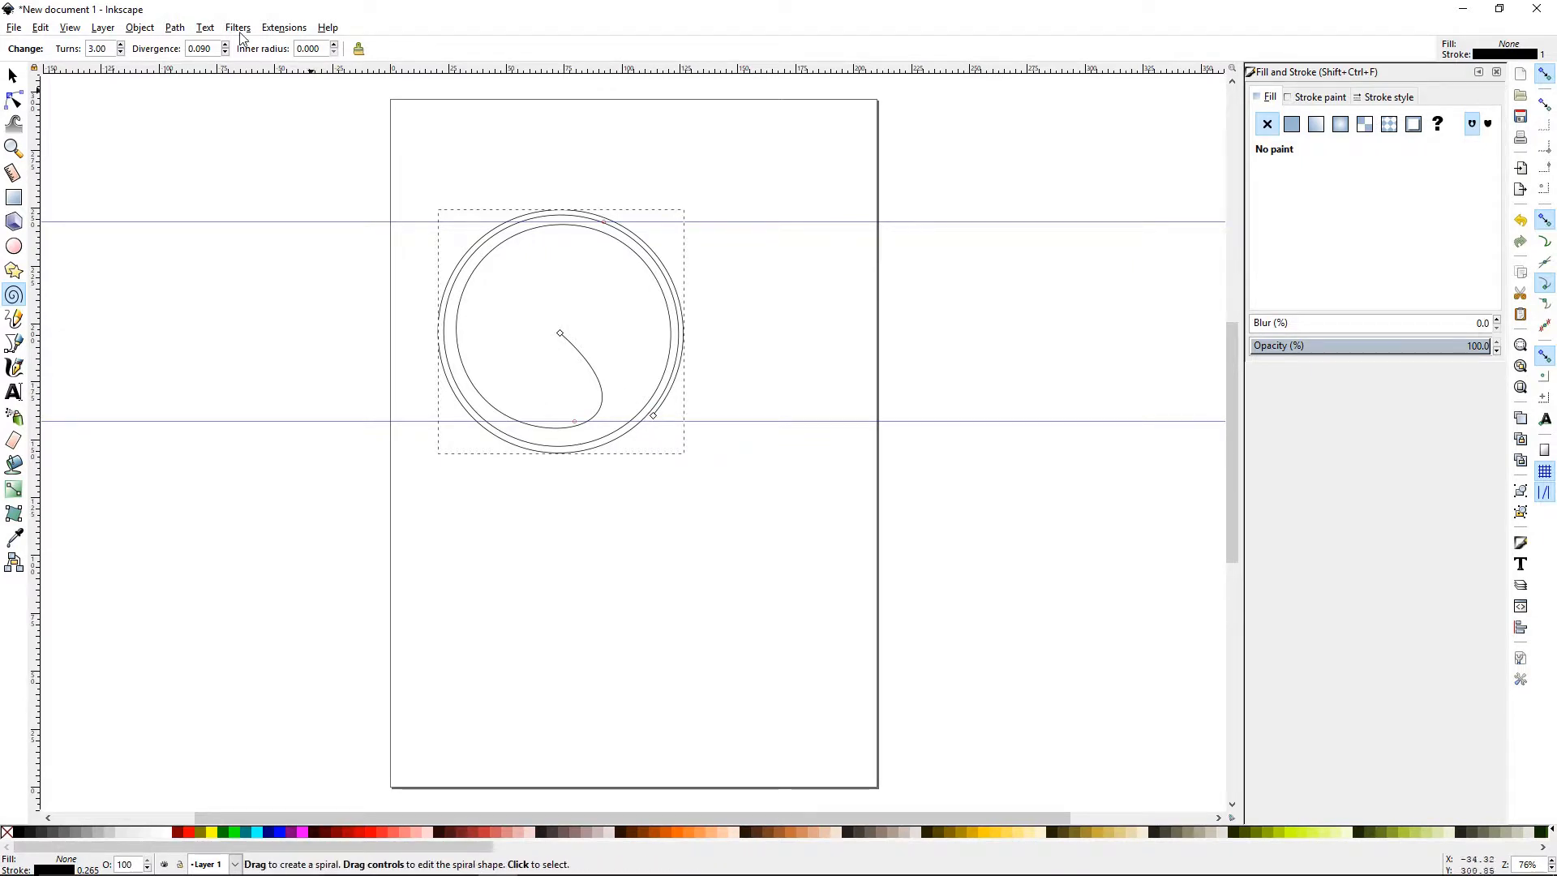
pyautogui.click(358, 49)
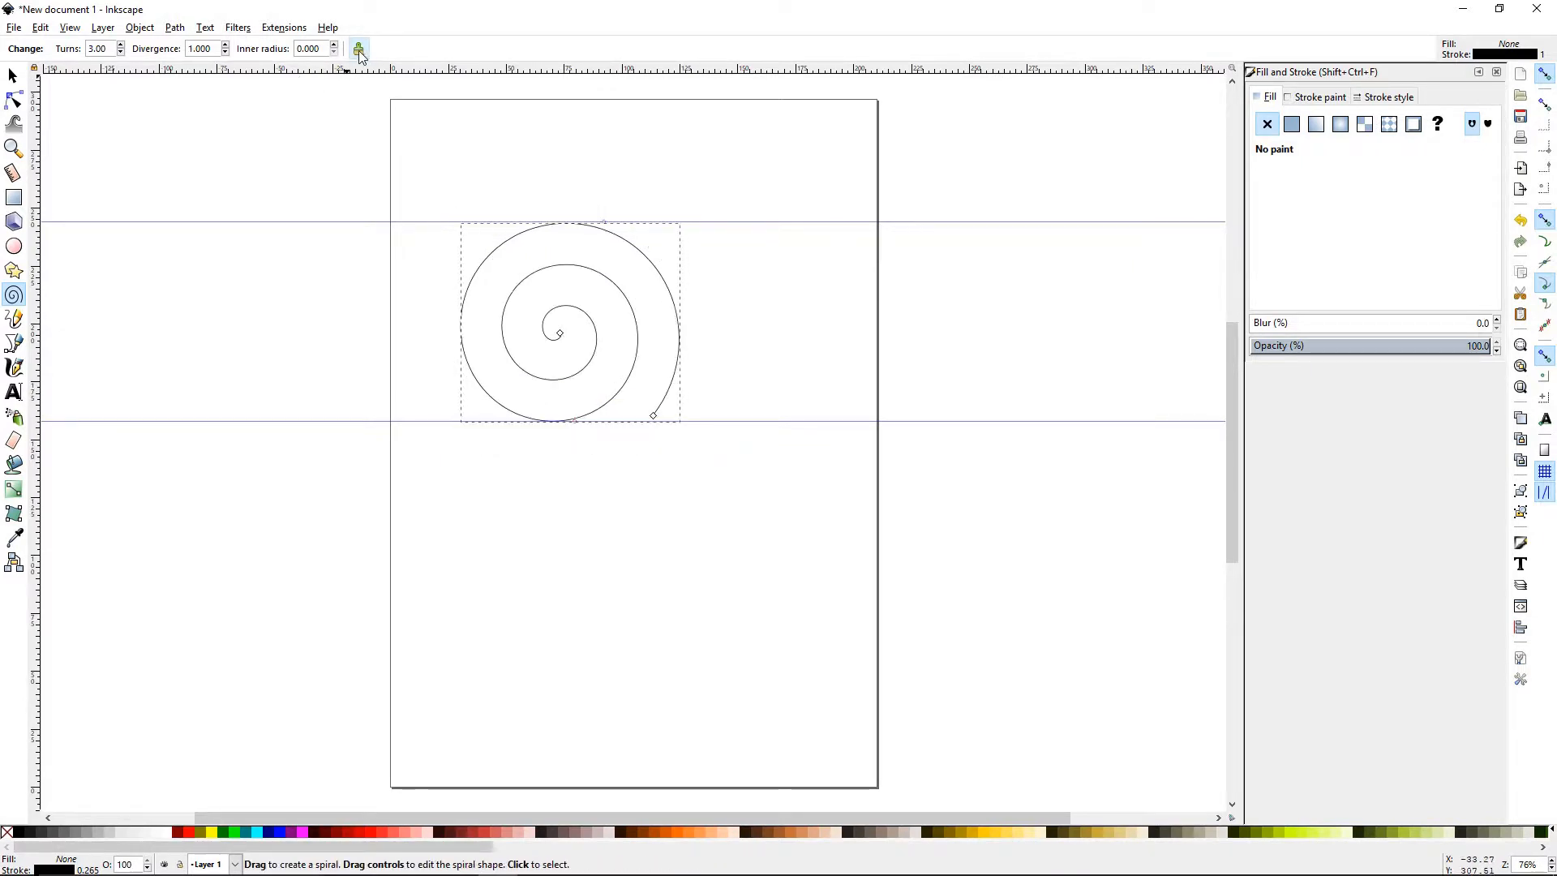
# Try a spiral with divergence 4.610 and 30.30 turns, and return it to the default shape
pyautogui.click(224, 45)
pyautogui.click(226, 45)
pyautogui.click(119, 45)
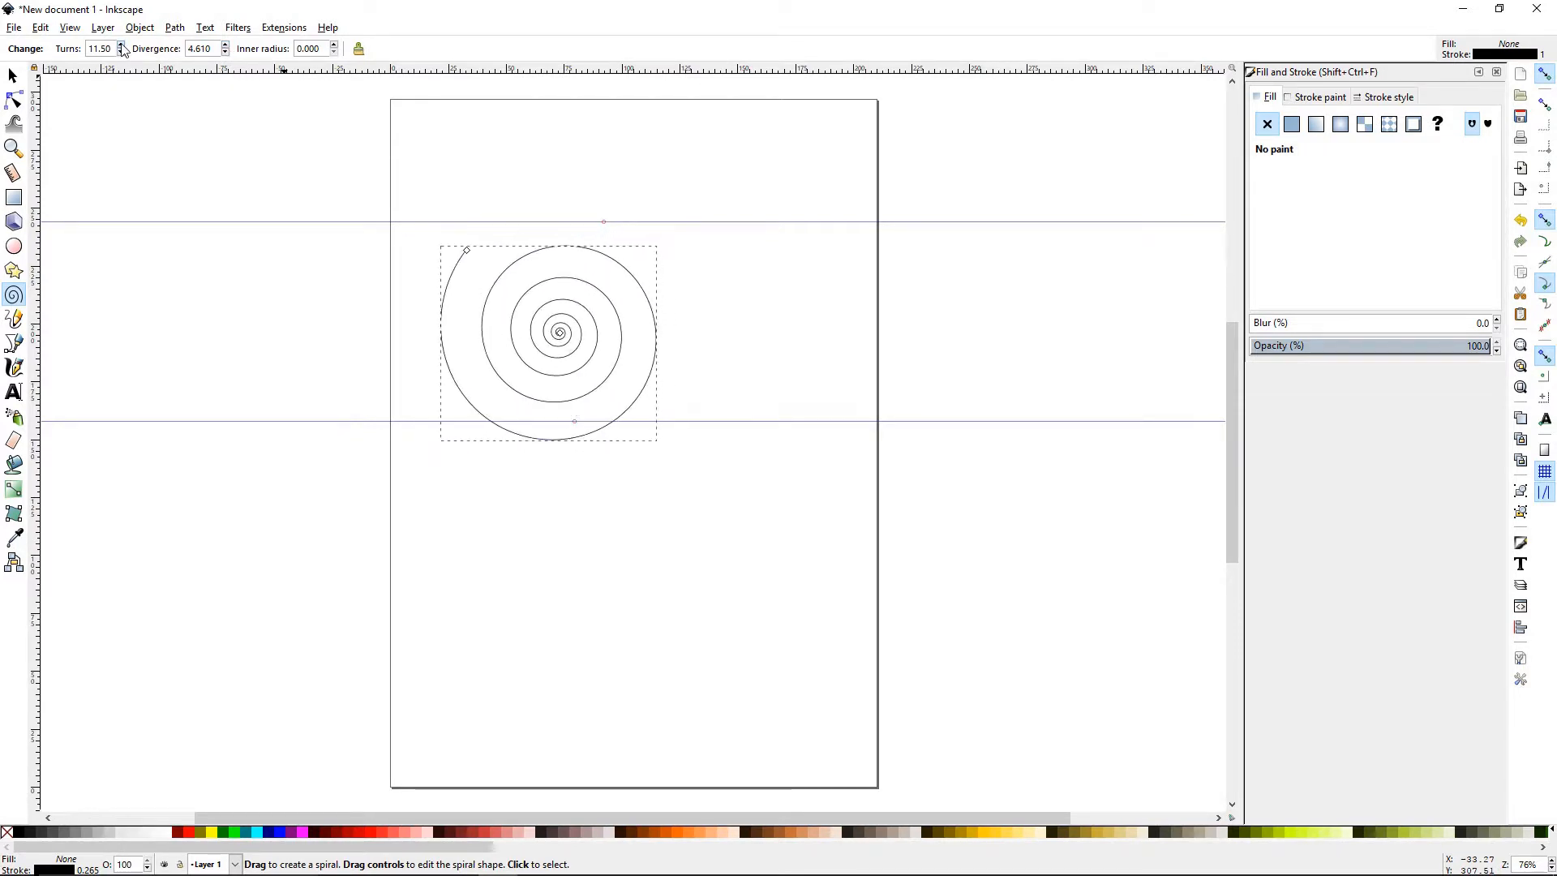
pyautogui.click(120, 45)
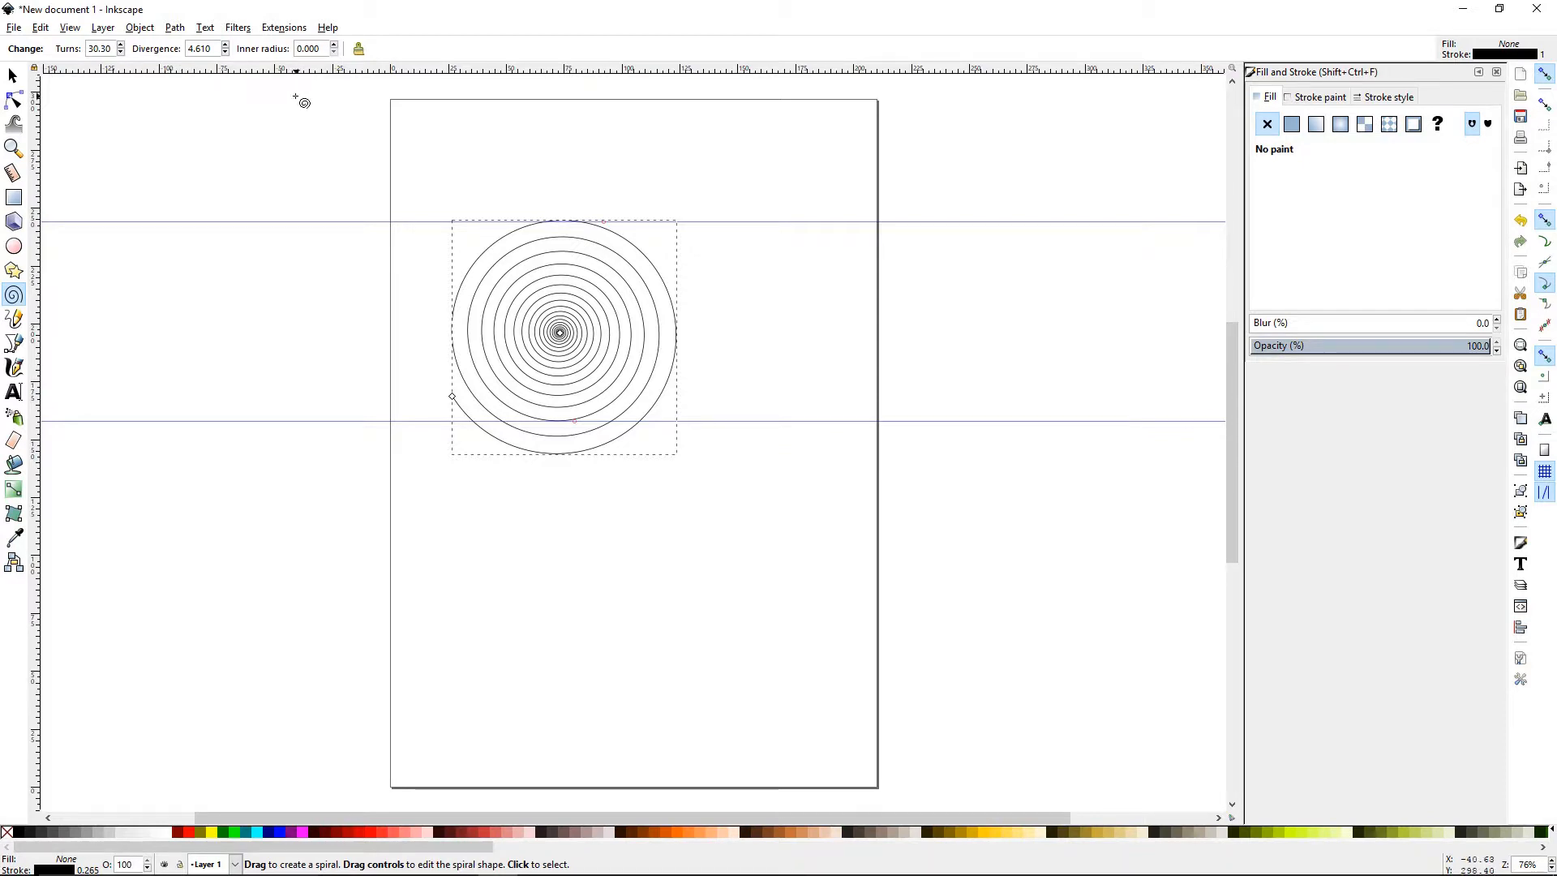
pyautogui.click(358, 49)
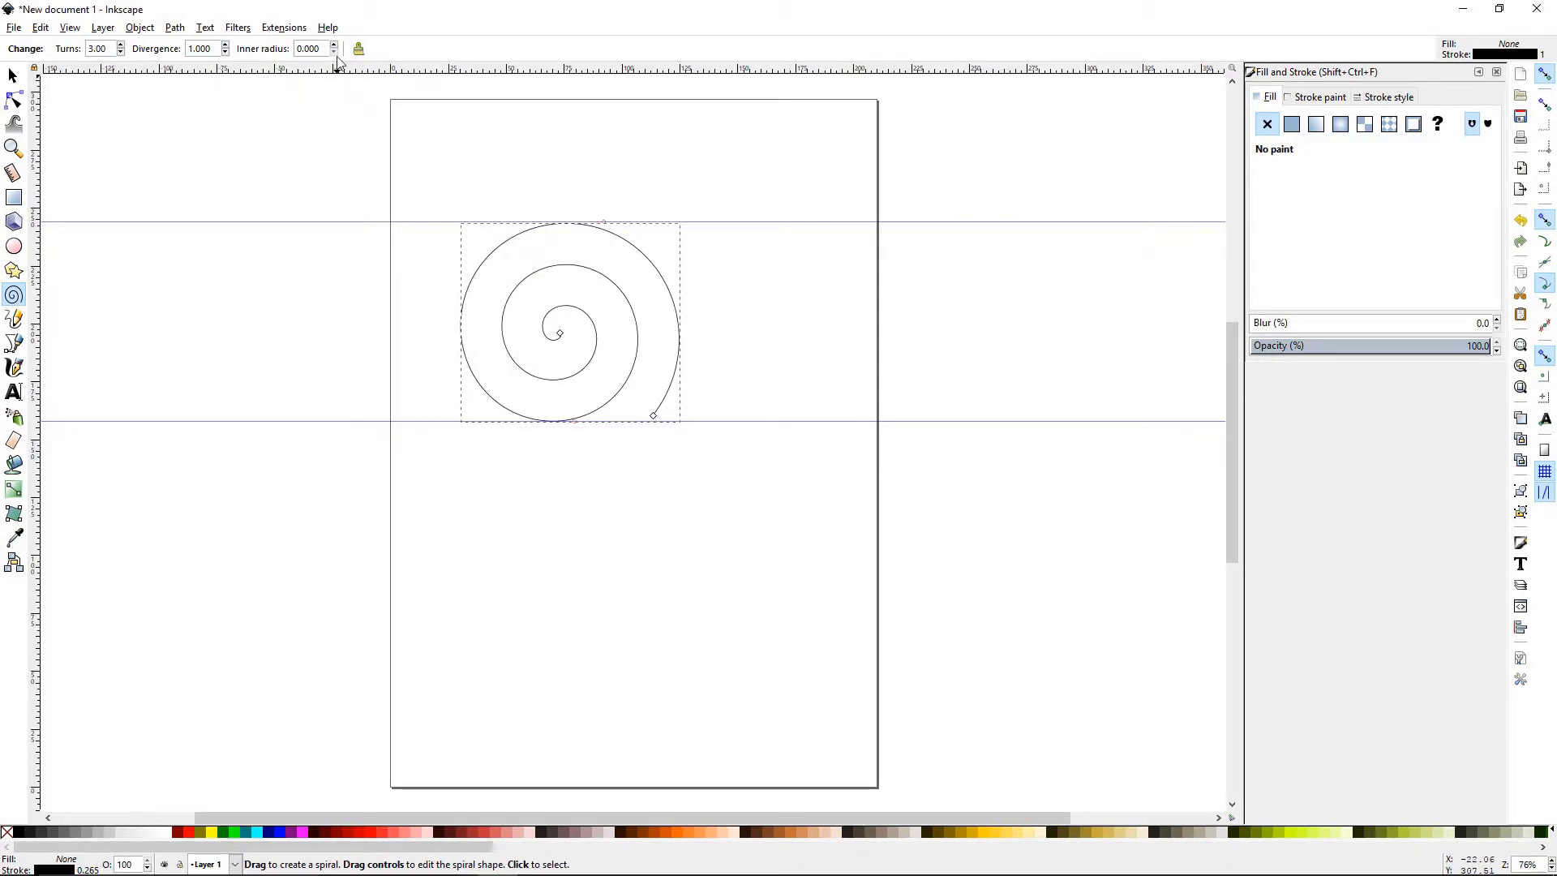
# Try an inner radius of 0.580 with 34.80 turns, and reset the spiral to its defaults
pyautogui.click(335, 45)
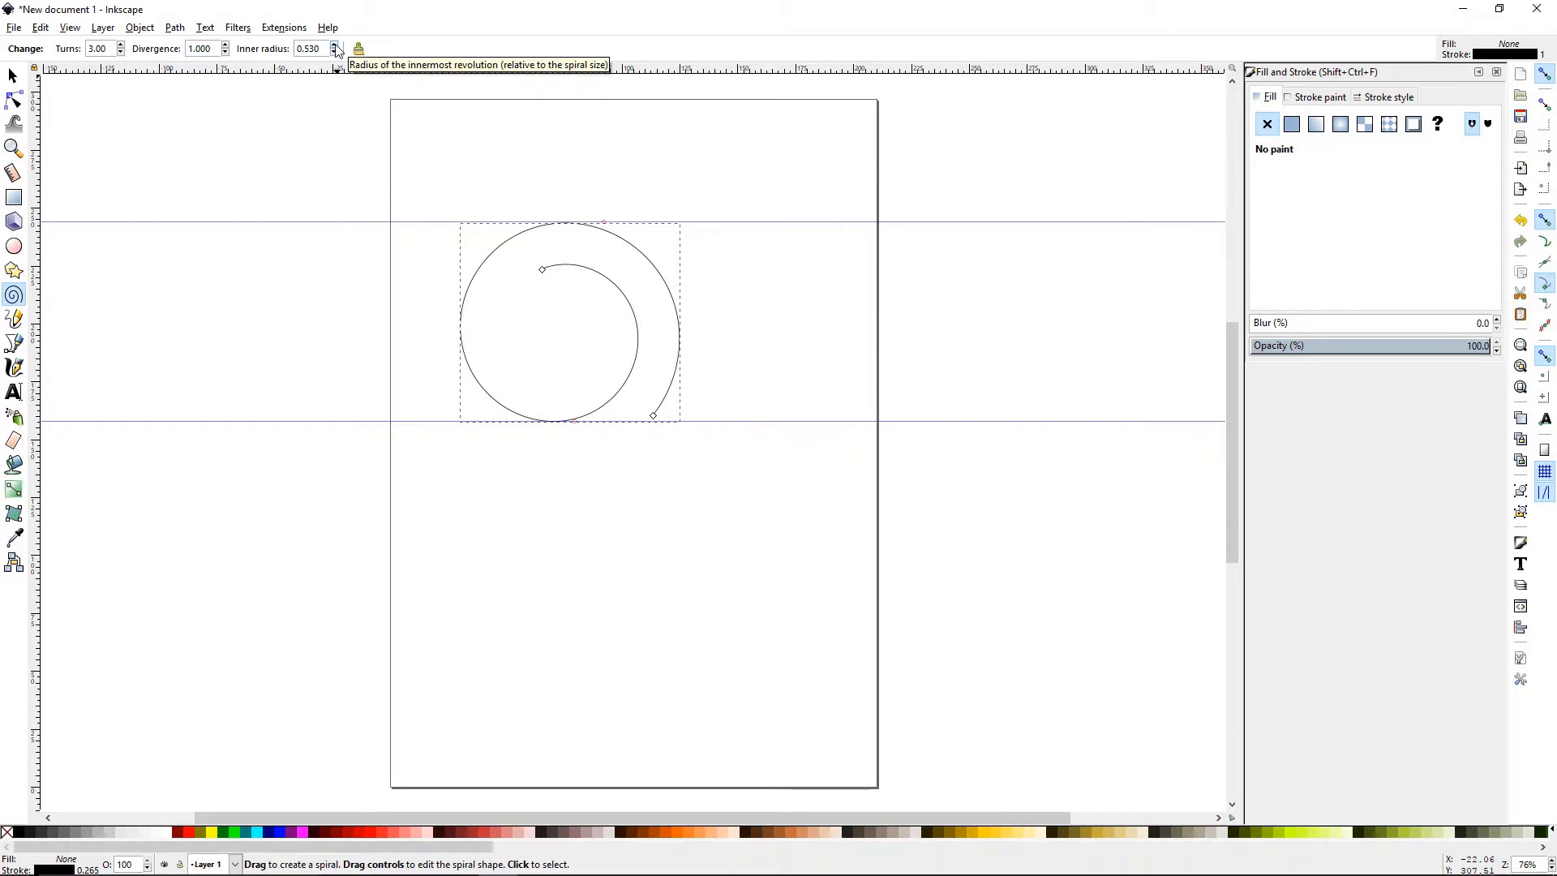
pyautogui.click(334, 45)
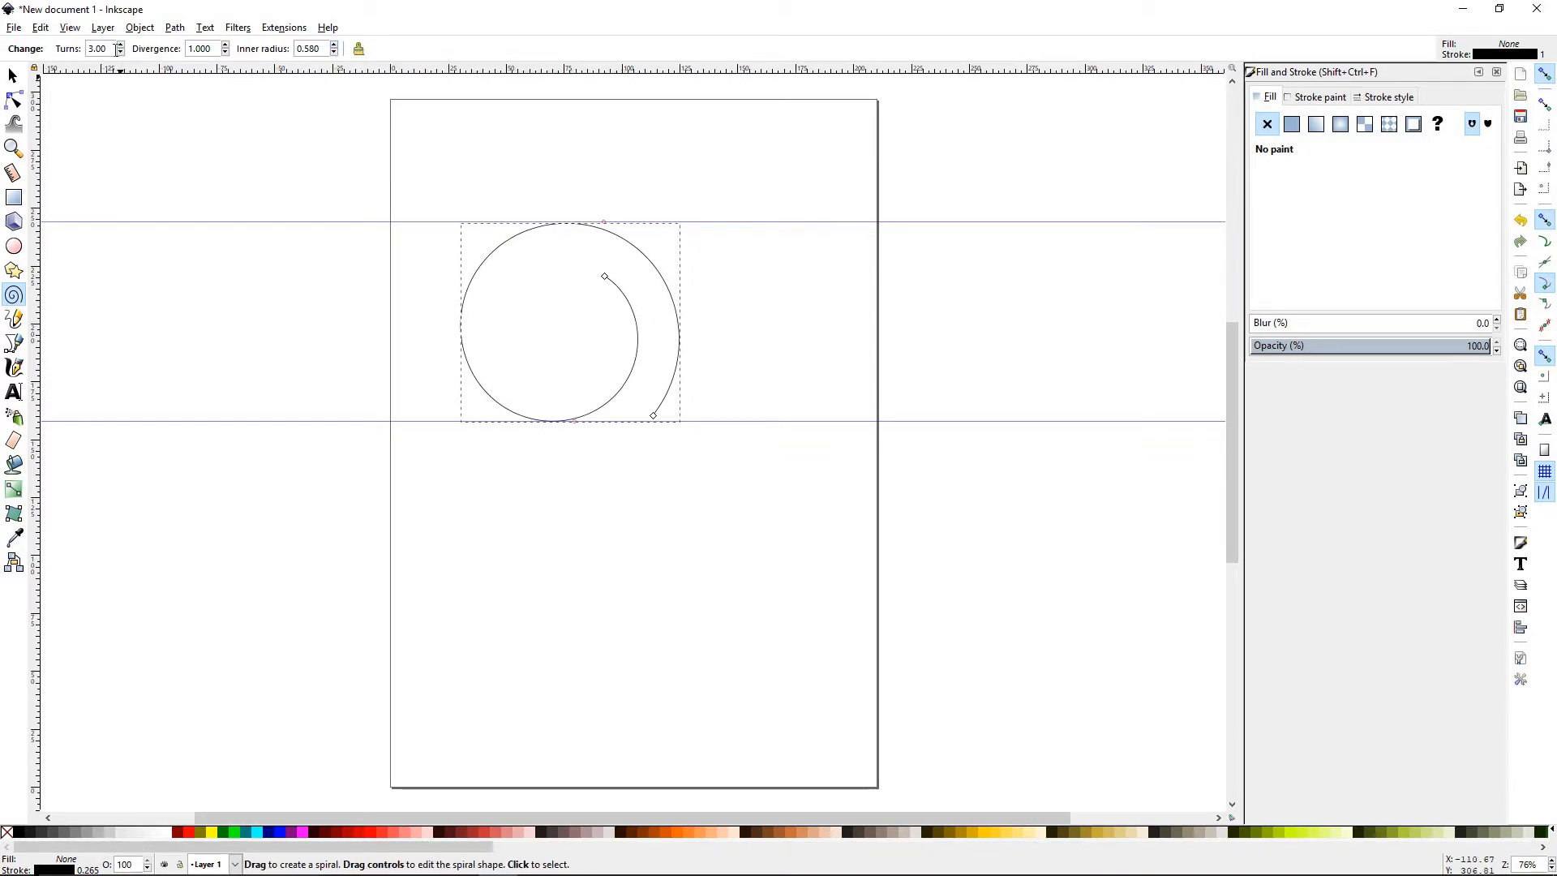
pyautogui.click(121, 46)
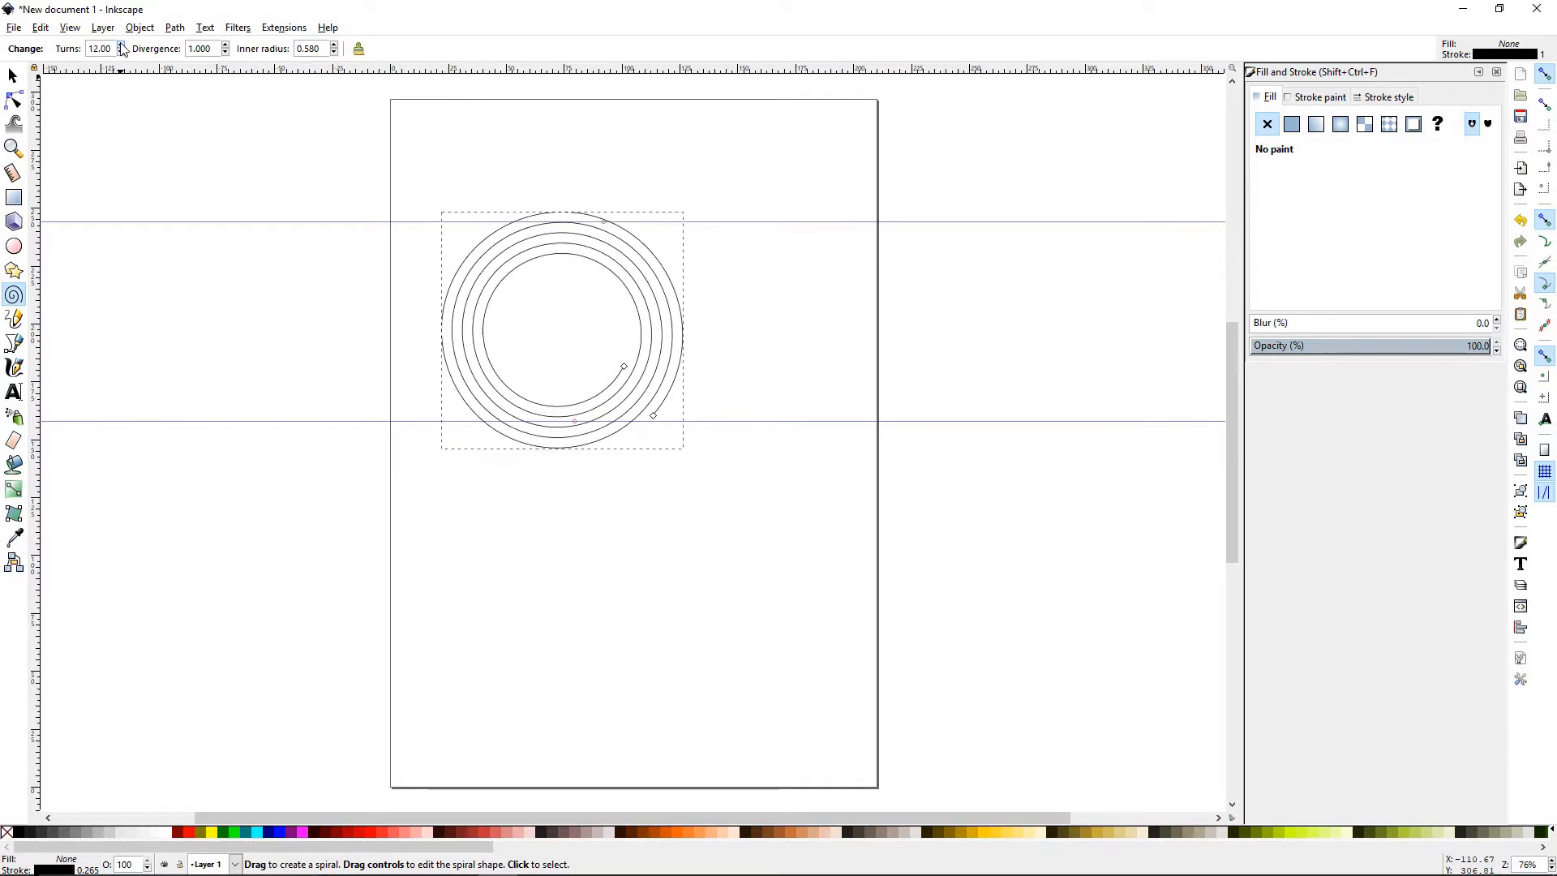
pyautogui.click(120, 45)
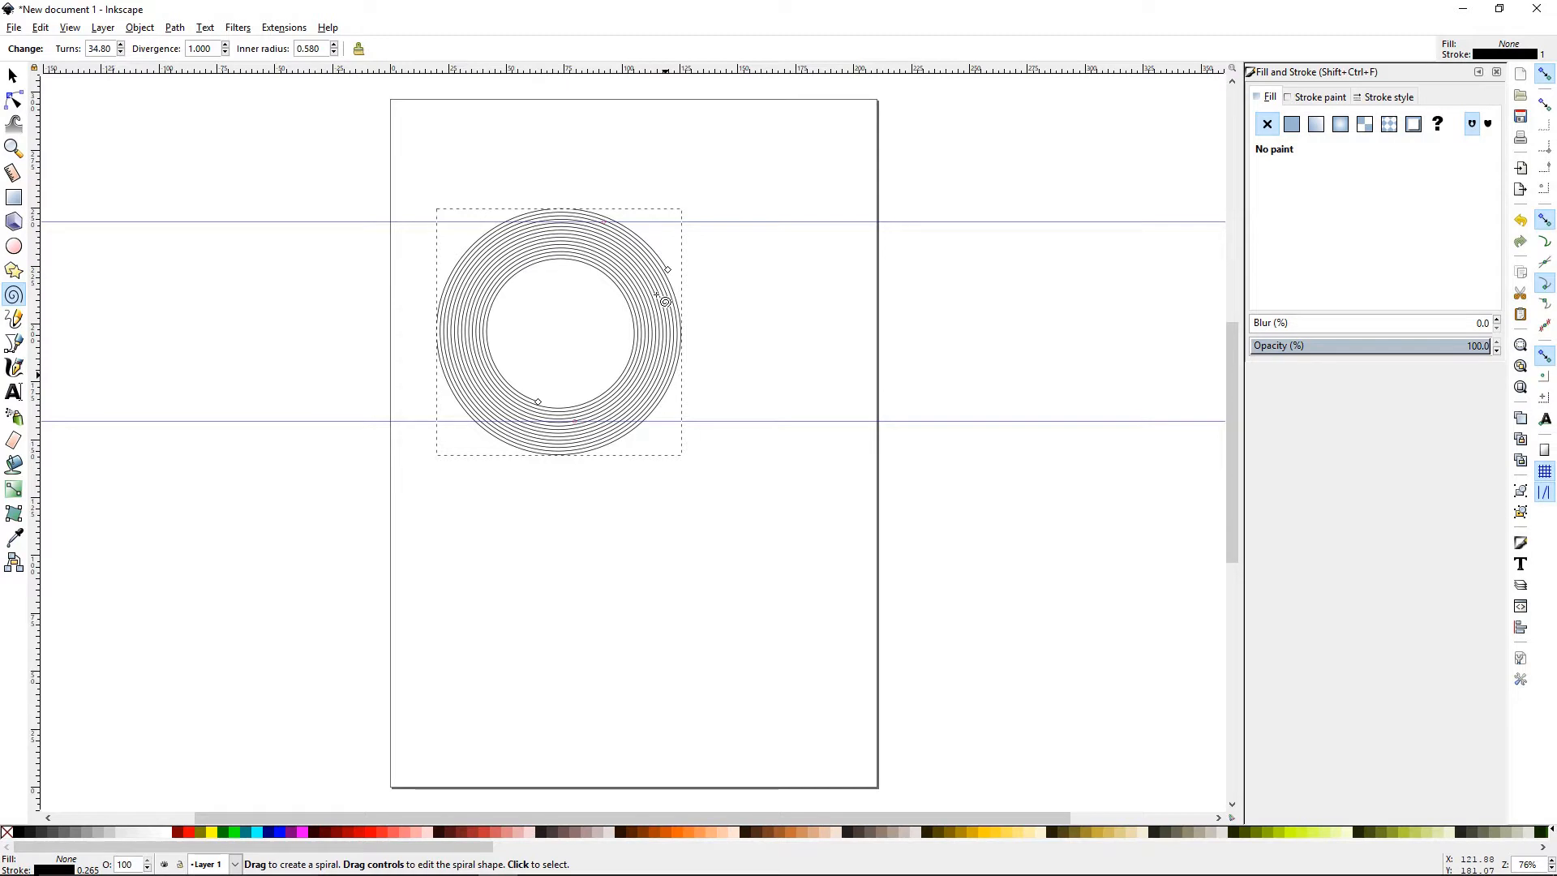
pyautogui.click(359, 50)
# Set the spiral to 9.30 turns with an inner radius of 0.740
pyautogui.click(121, 46)
pyautogui.click(334, 46)
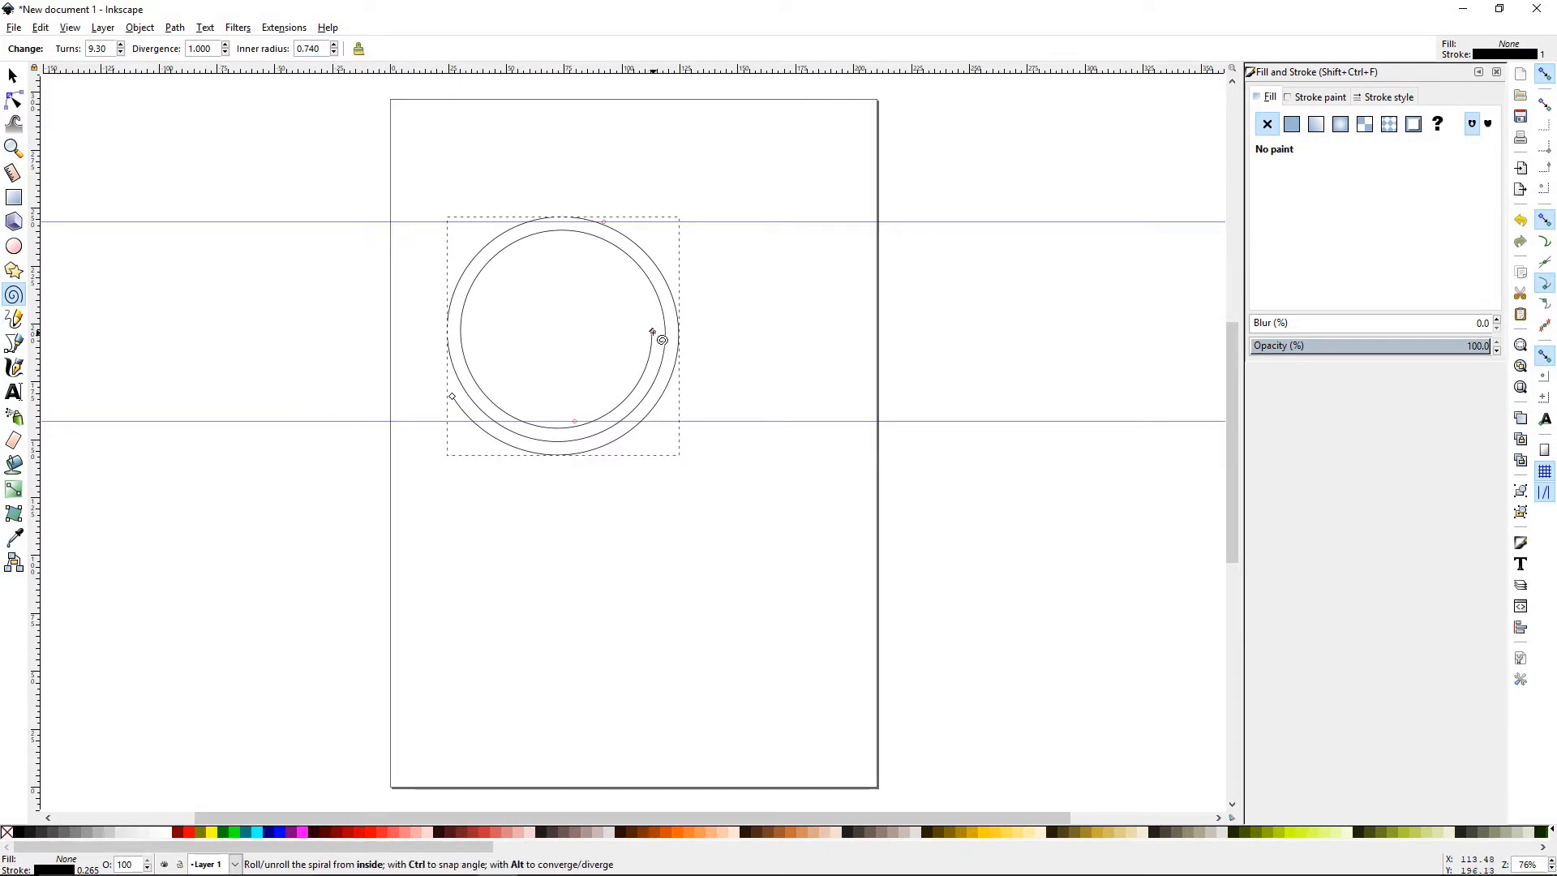
# Roll the spiral inward from its inner end and extend its outer end on the canvas, and reset the shape parameters
pyautogui.moveTo(654, 333); pyautogui.dragTo(611, 333)
pyautogui.moveTo(454, 398); pyautogui.dragTo(434, 327)
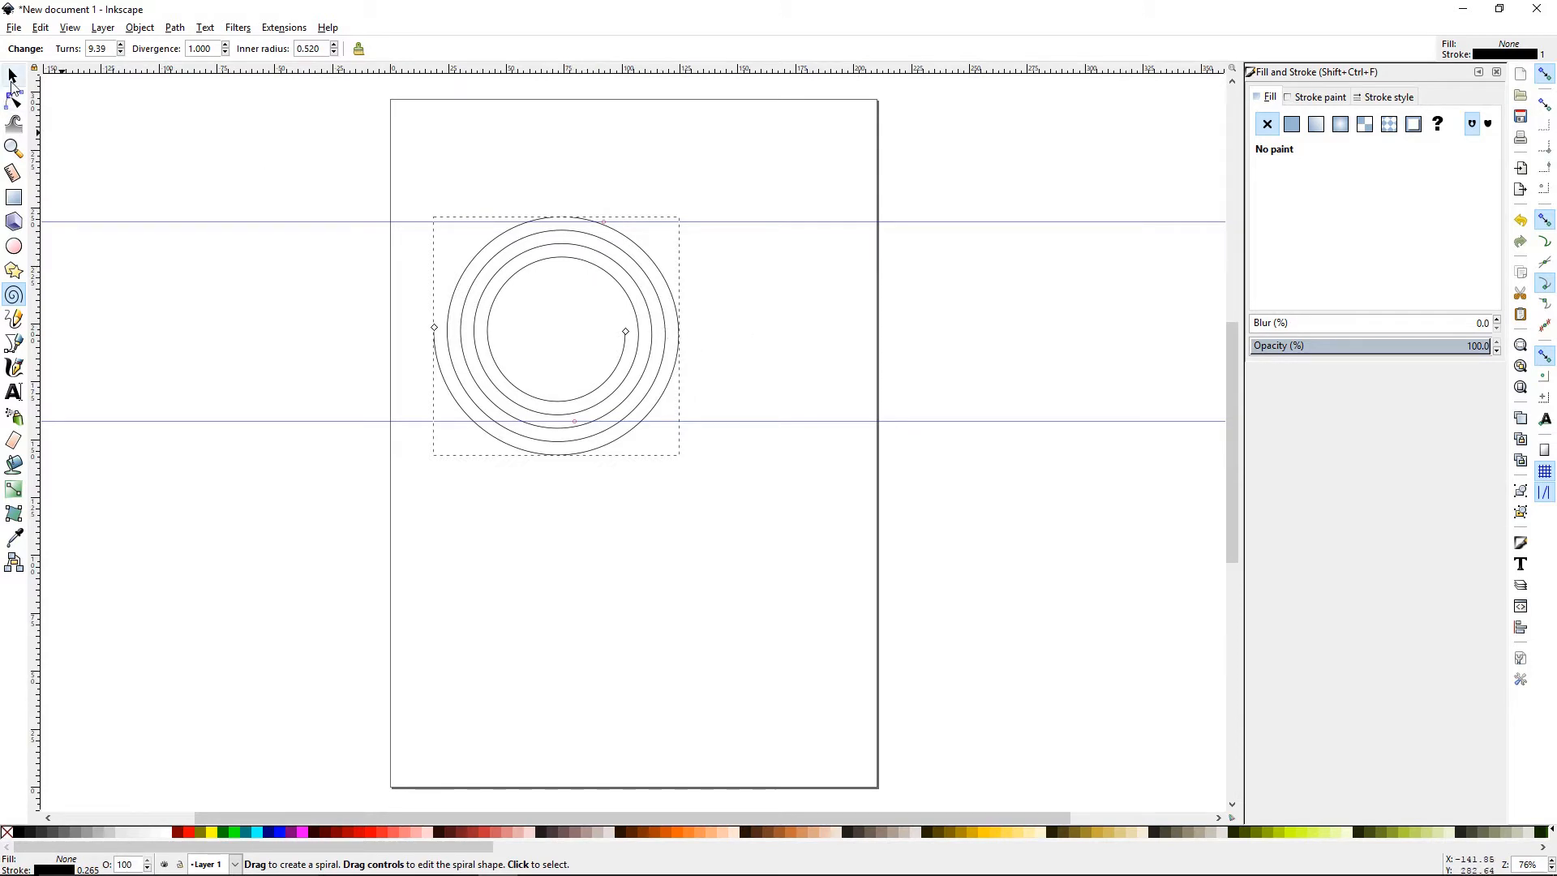
pyautogui.click(358, 49)
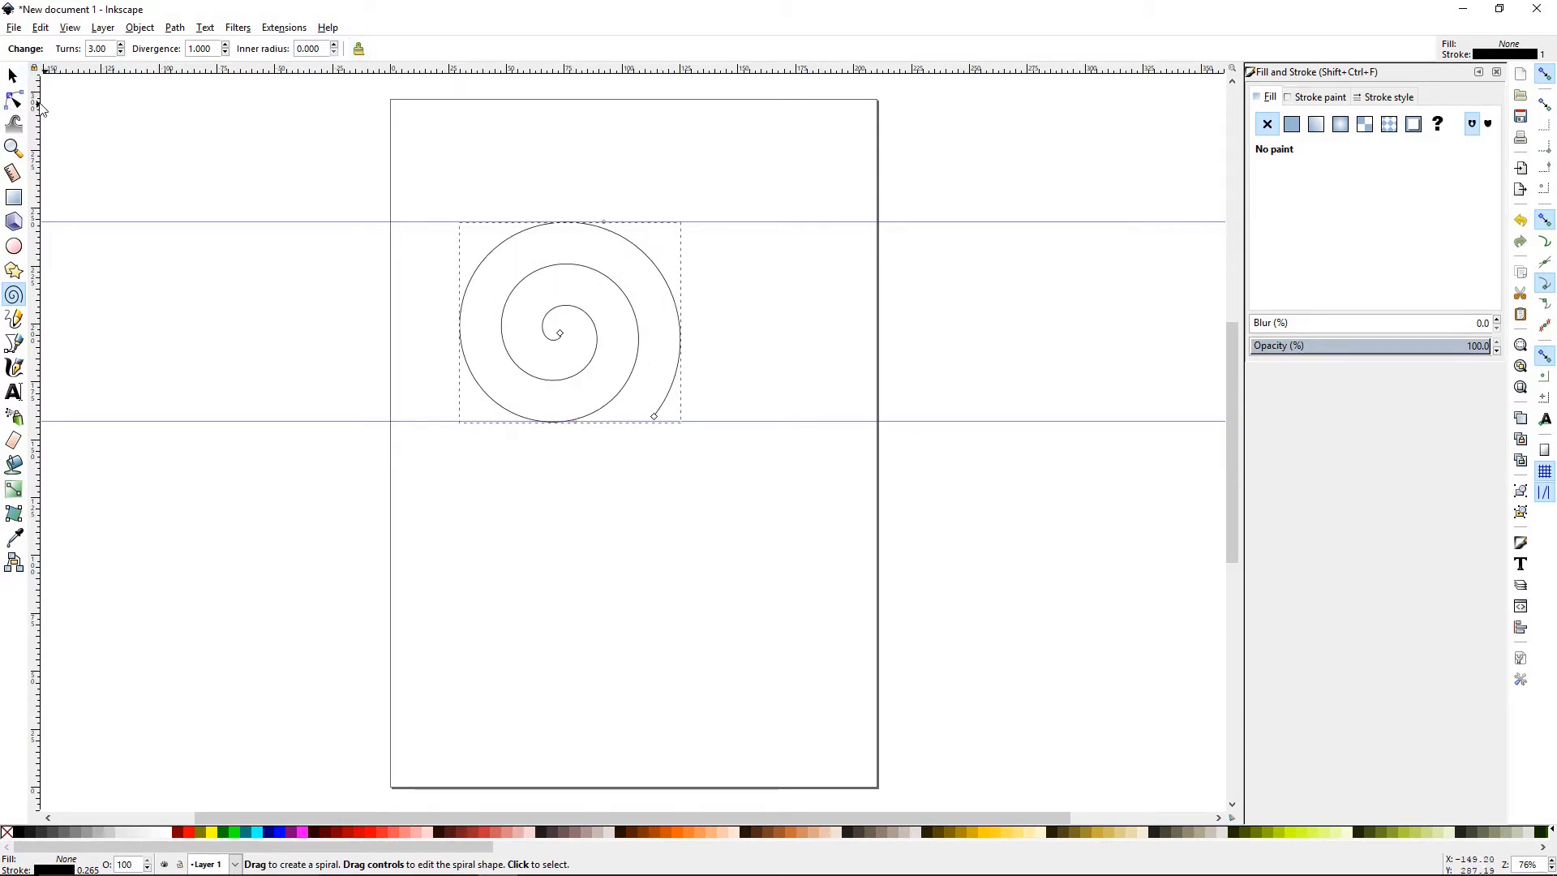
# Move the lower guide near the page's bottom edge and stretch the spiral down to it, about 222 mm high
pyautogui.click(12, 75)
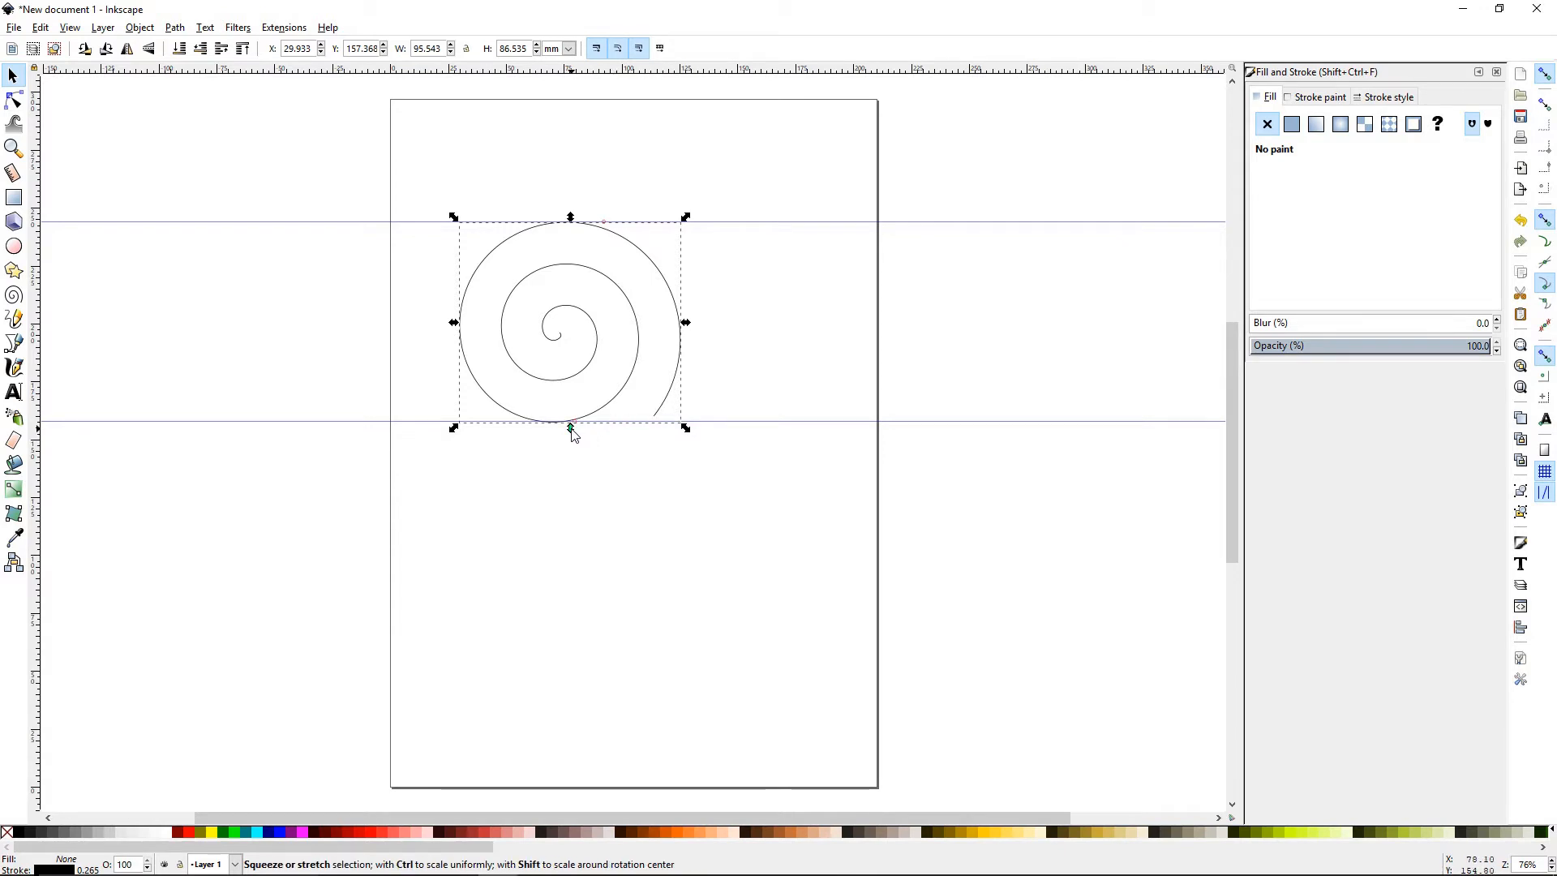
pyautogui.moveTo(762, 423); pyautogui.dragTo(826, 737)
pyautogui.moveTo(570, 430); pyautogui.dragTo(568, 740)
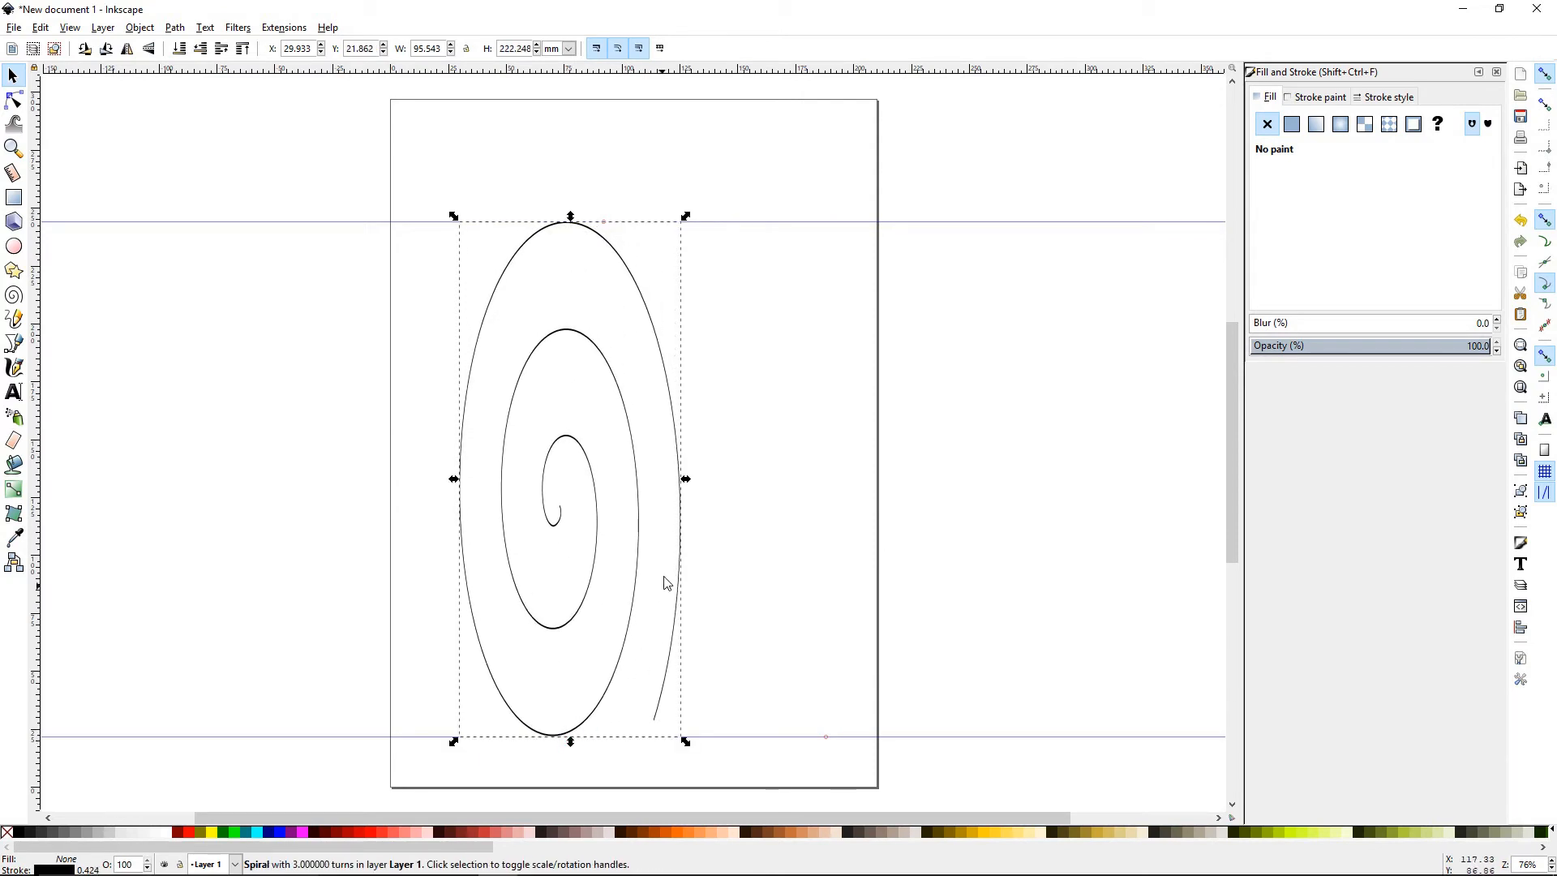
# Squeeze the stretched spiral horizontally to about 39 mm wide, and deselect it
pyautogui.moveTo(686, 479); pyautogui.dragTo(550, 481)
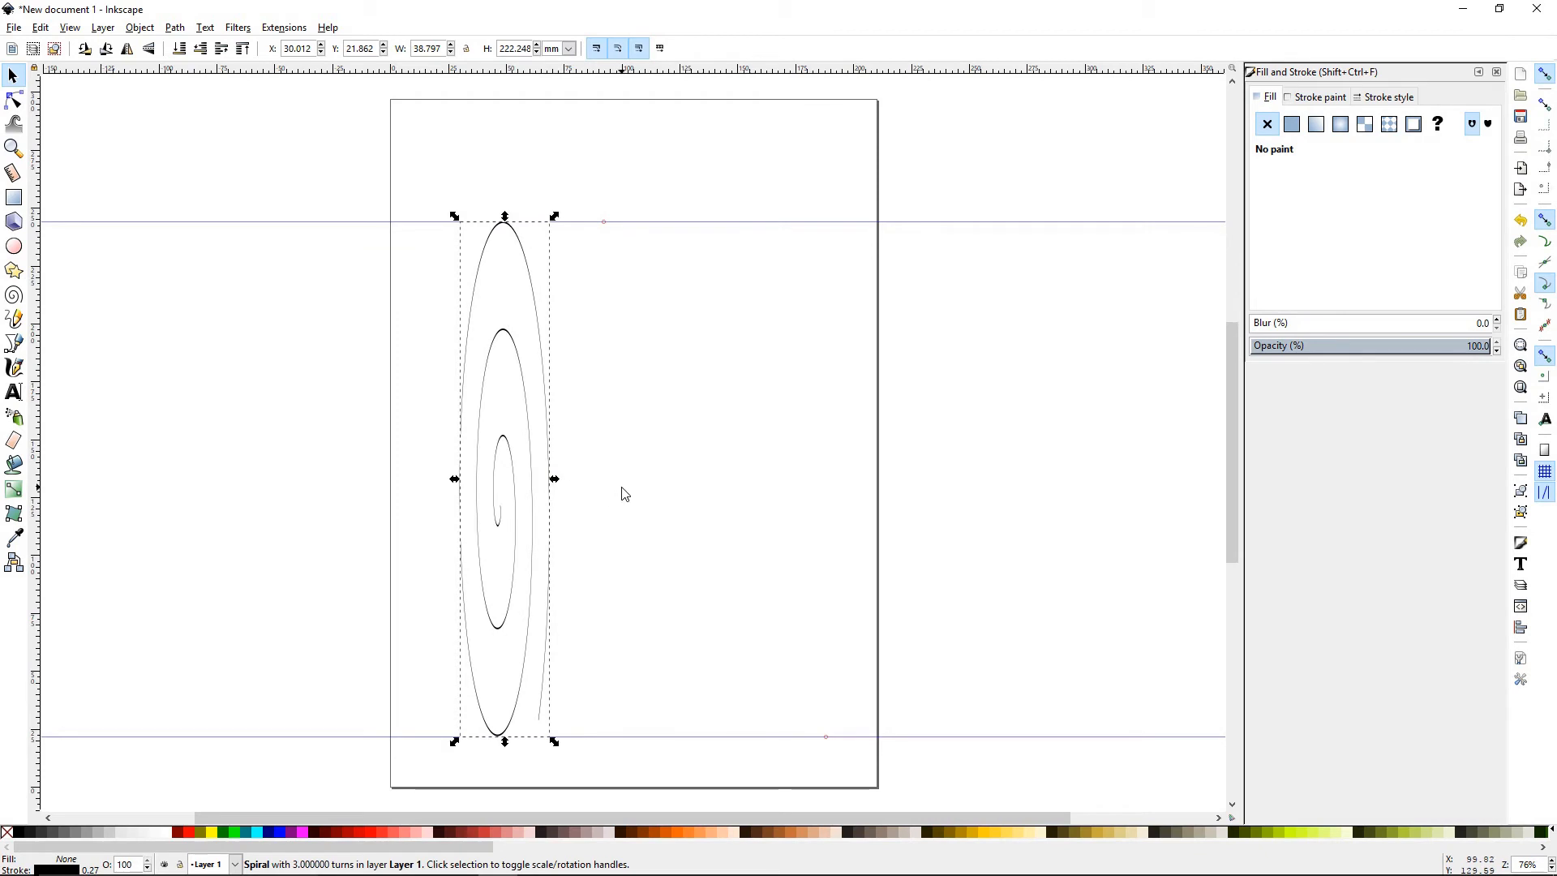
pyautogui.click(773, 502)
# Set the narrow spiral's turns to 10.50 and its divergence to about 0.08
pyautogui.click(539, 499)
pyautogui.click(13, 295)
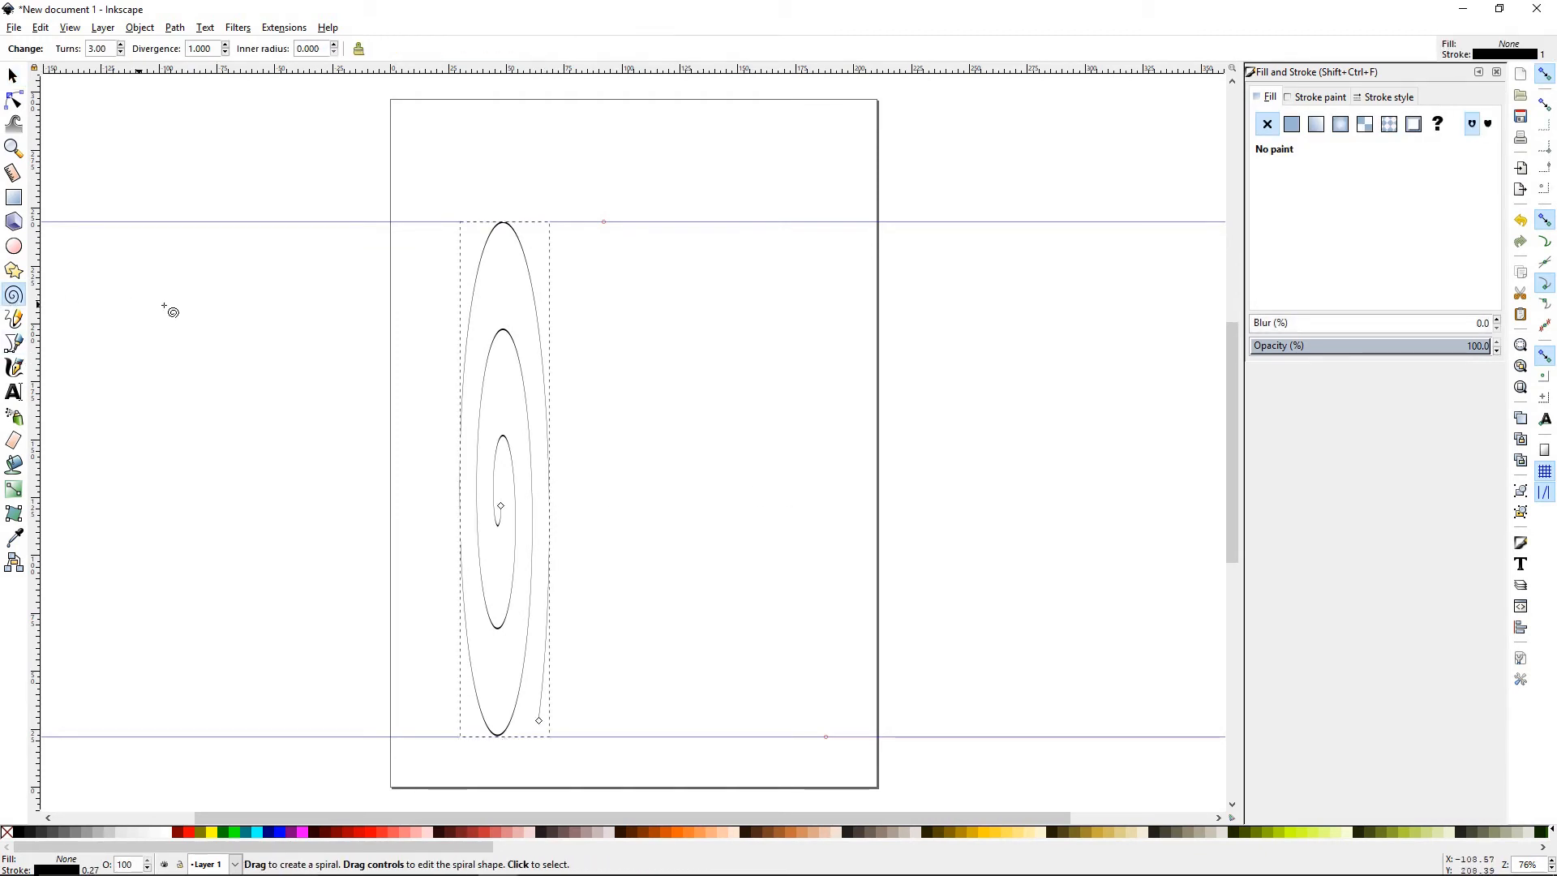
pyautogui.scroll(15, 124, 47)
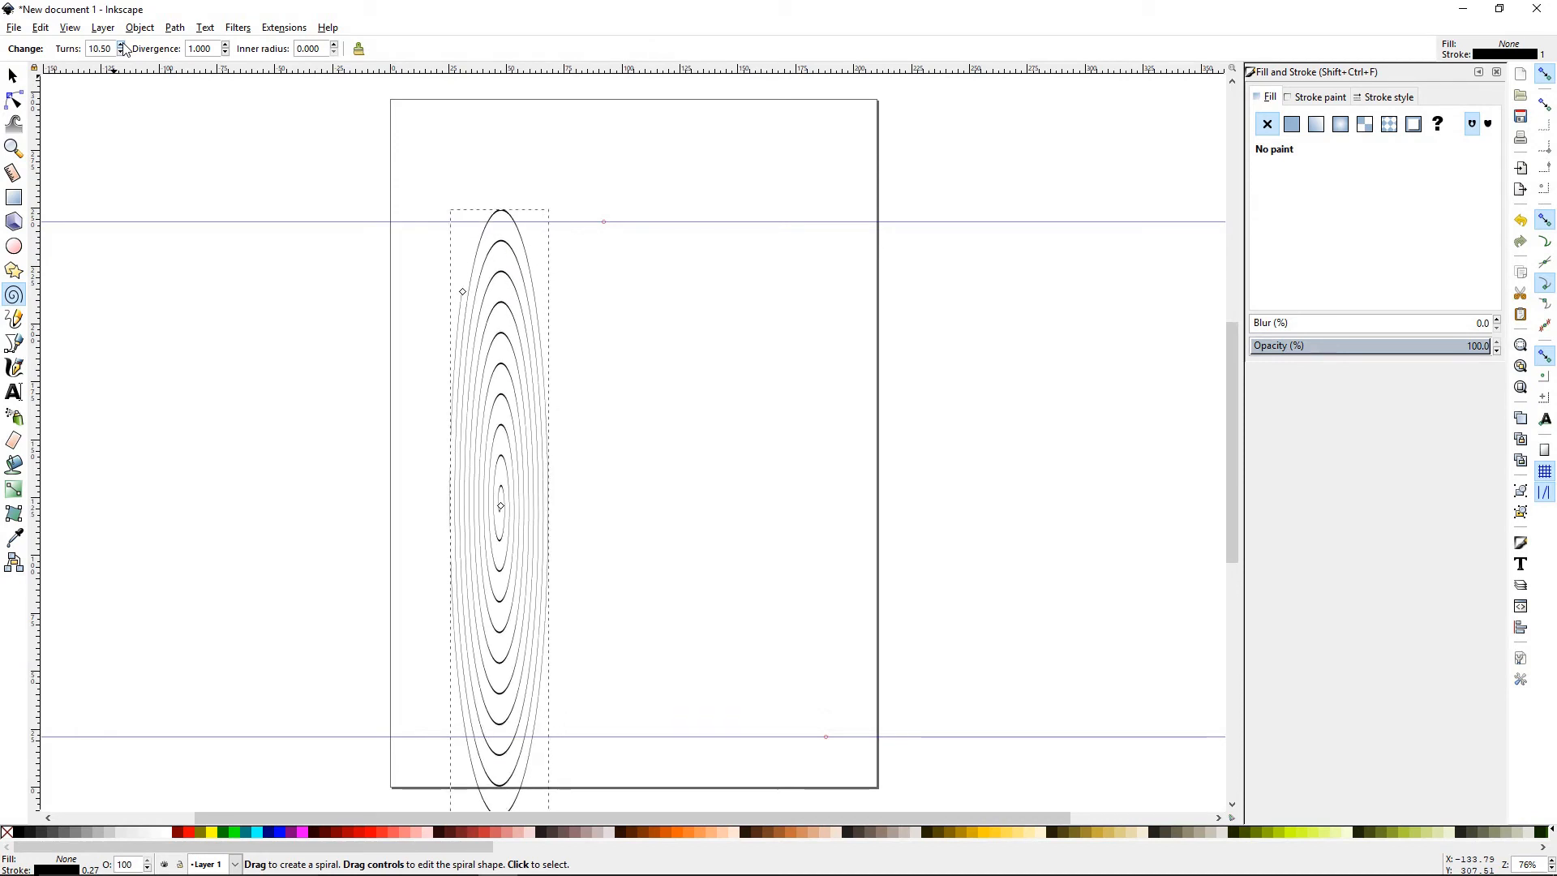
pyautogui.scroll(20, 227, 49)
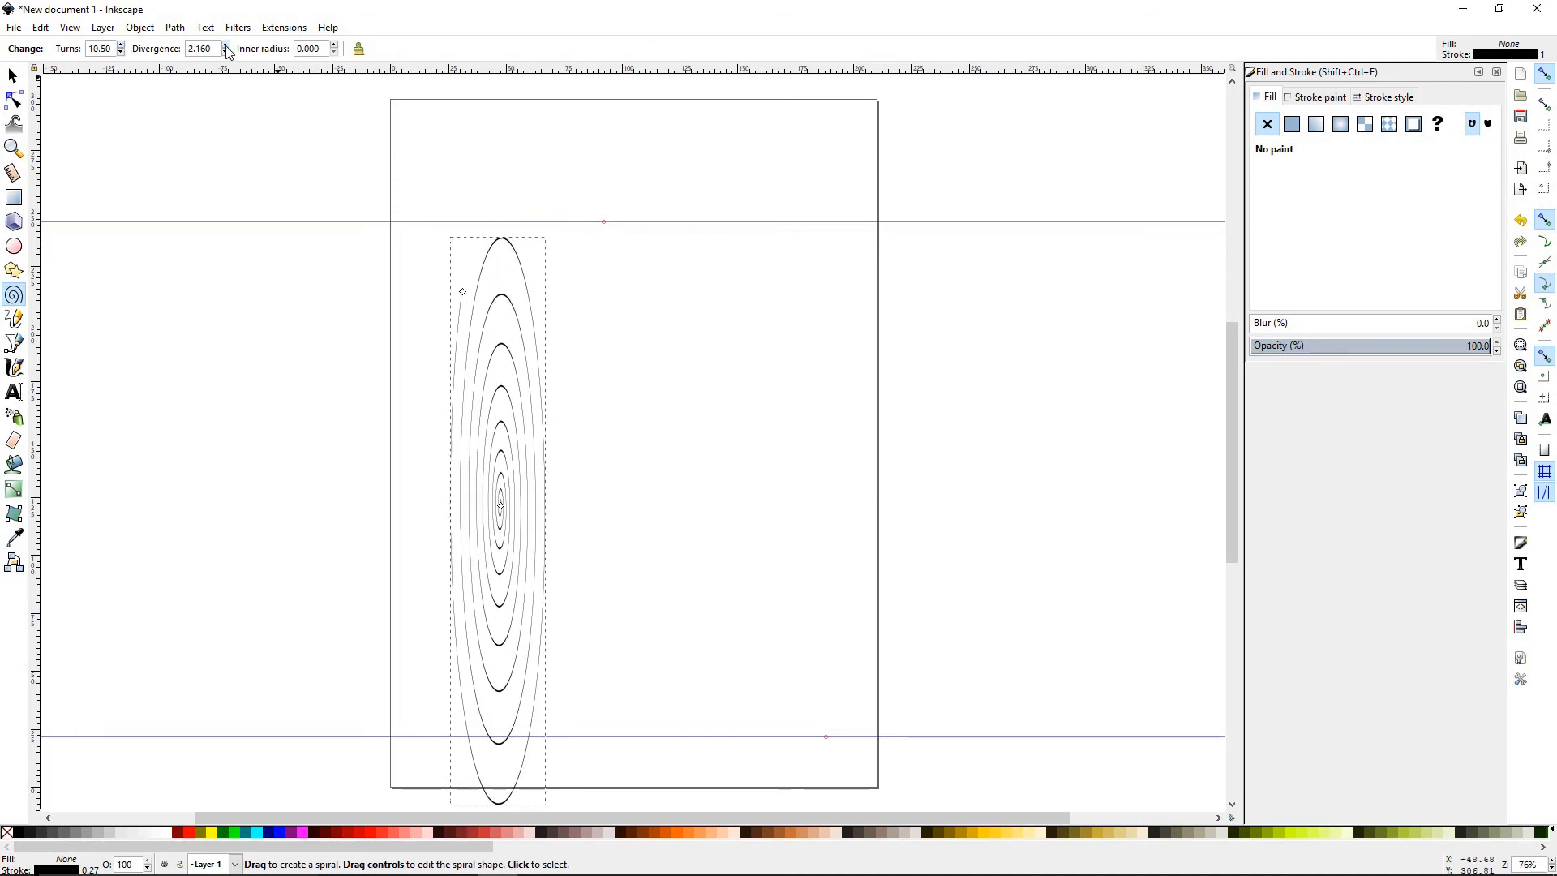
pyautogui.scroll(-20, 227, 51)
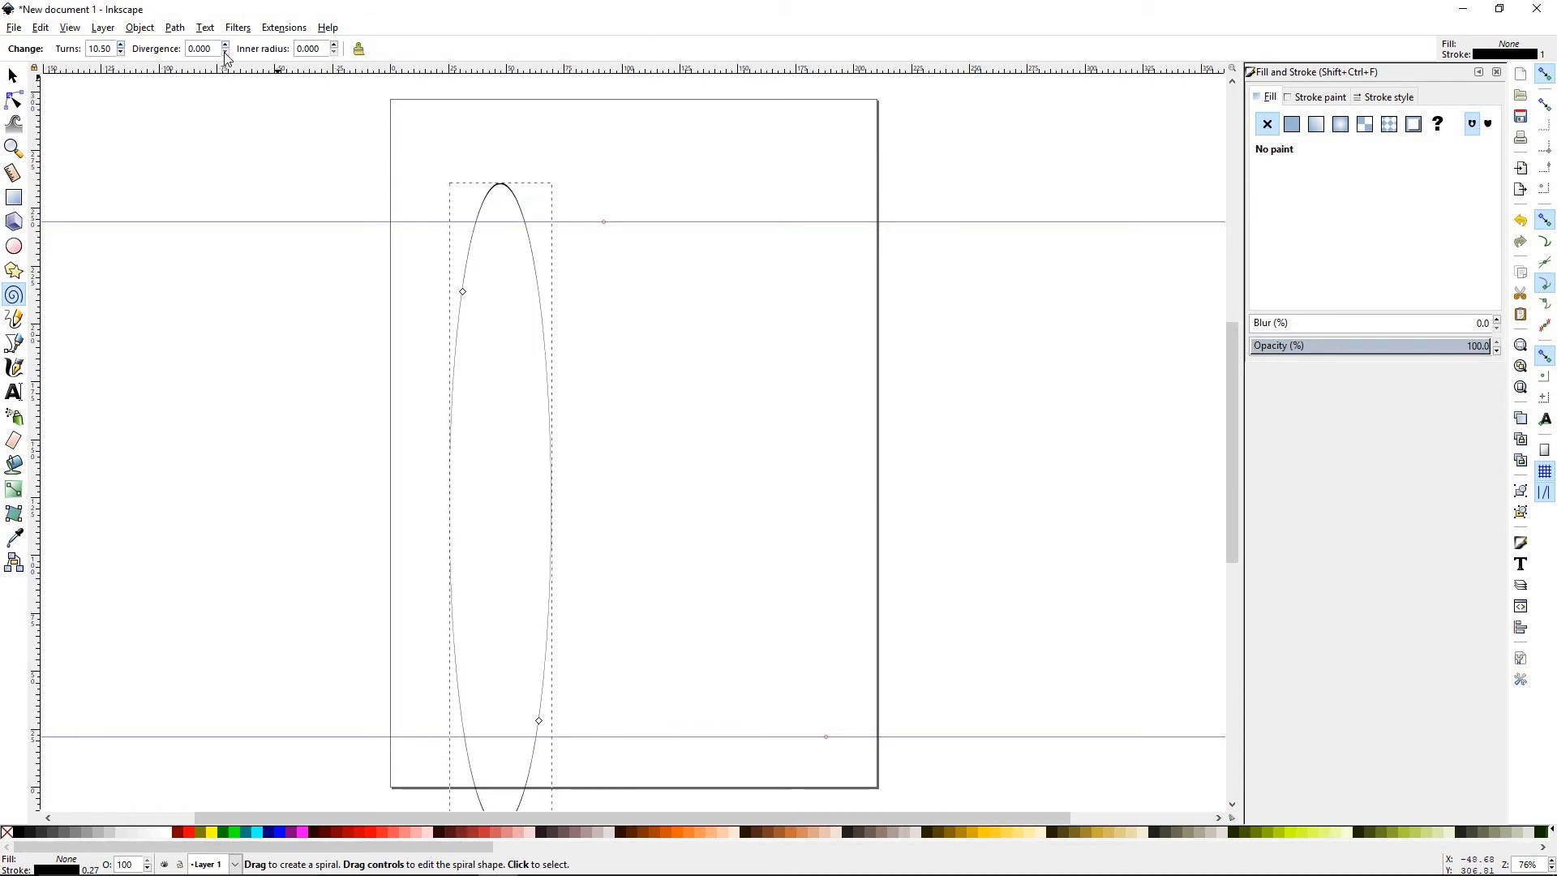
pyautogui.scroll(1, 227, 49)
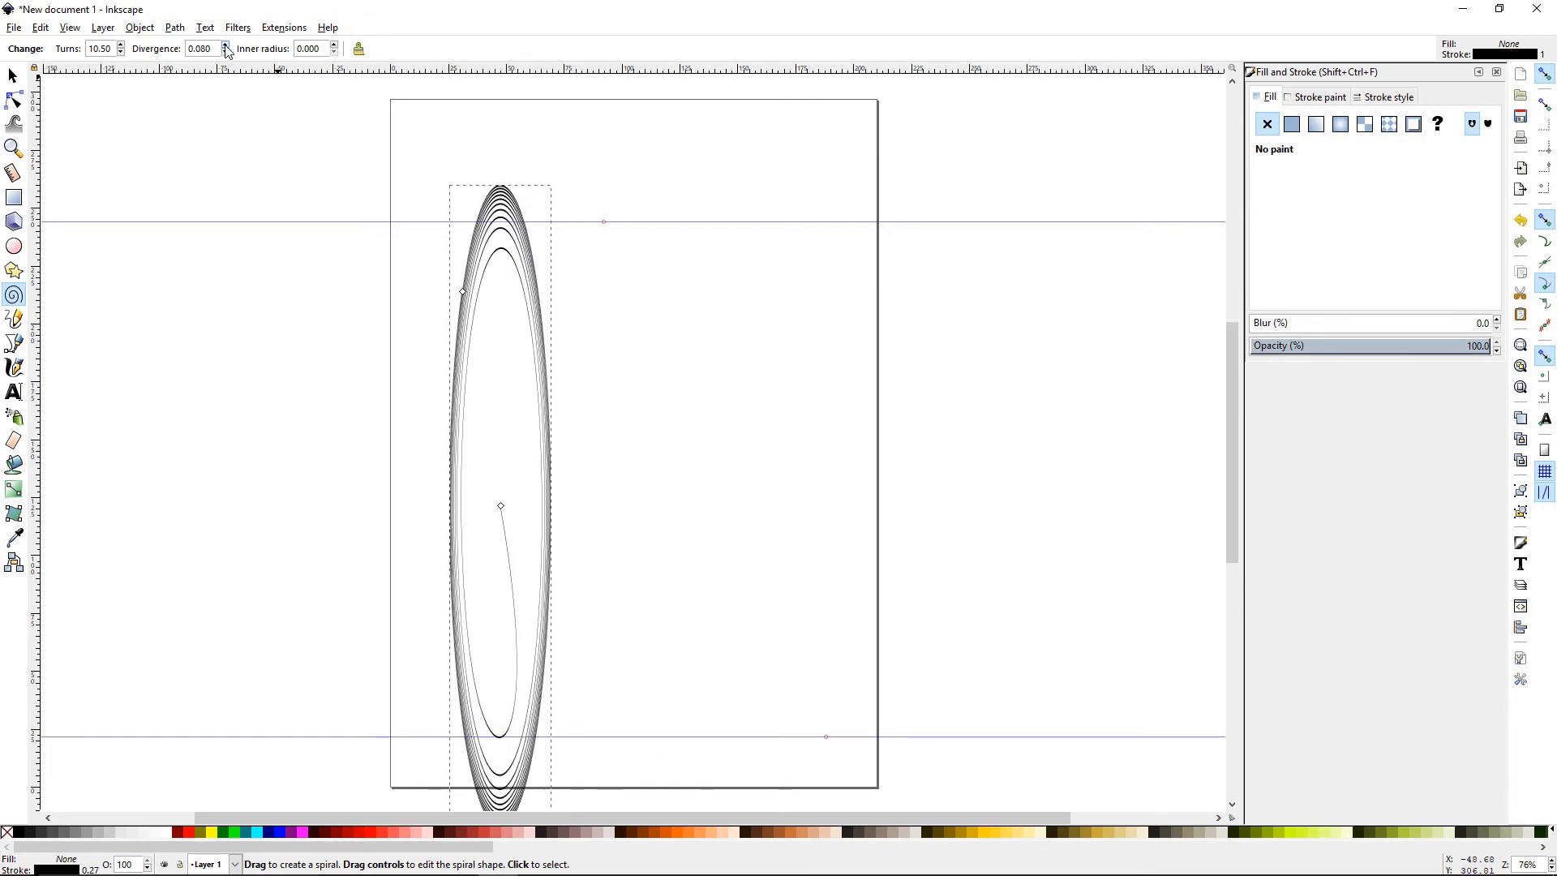
# Move the elongated spiral to the middle of the page so it fits within the page, and deselect it
pyautogui.click(13, 75)
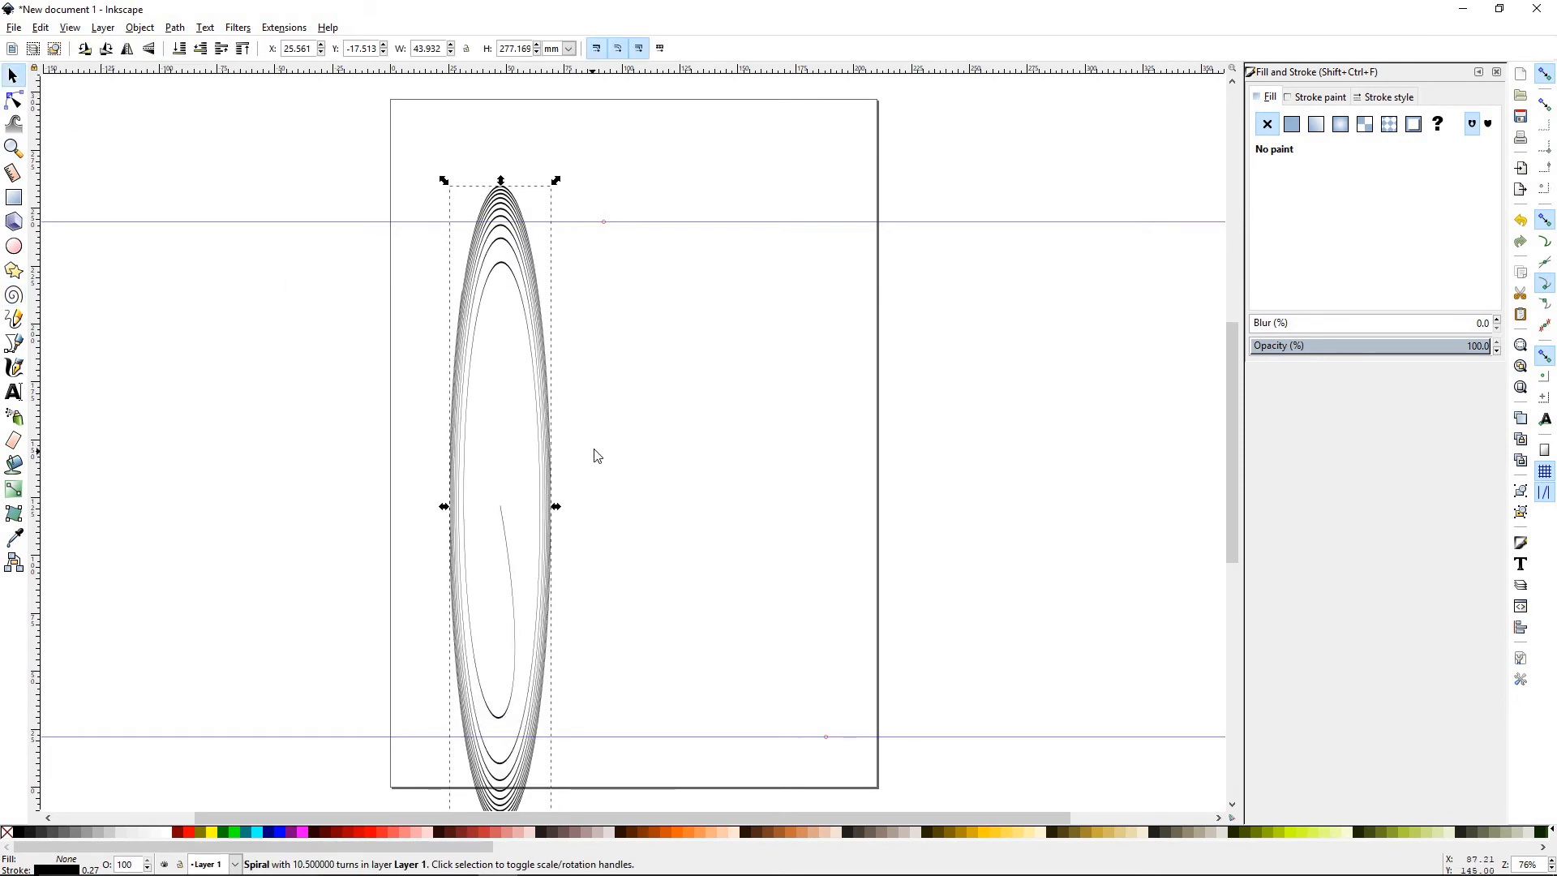
pyautogui.moveTo(554, 454); pyautogui.dragTo(673, 381)
pyautogui.click(805, 439)
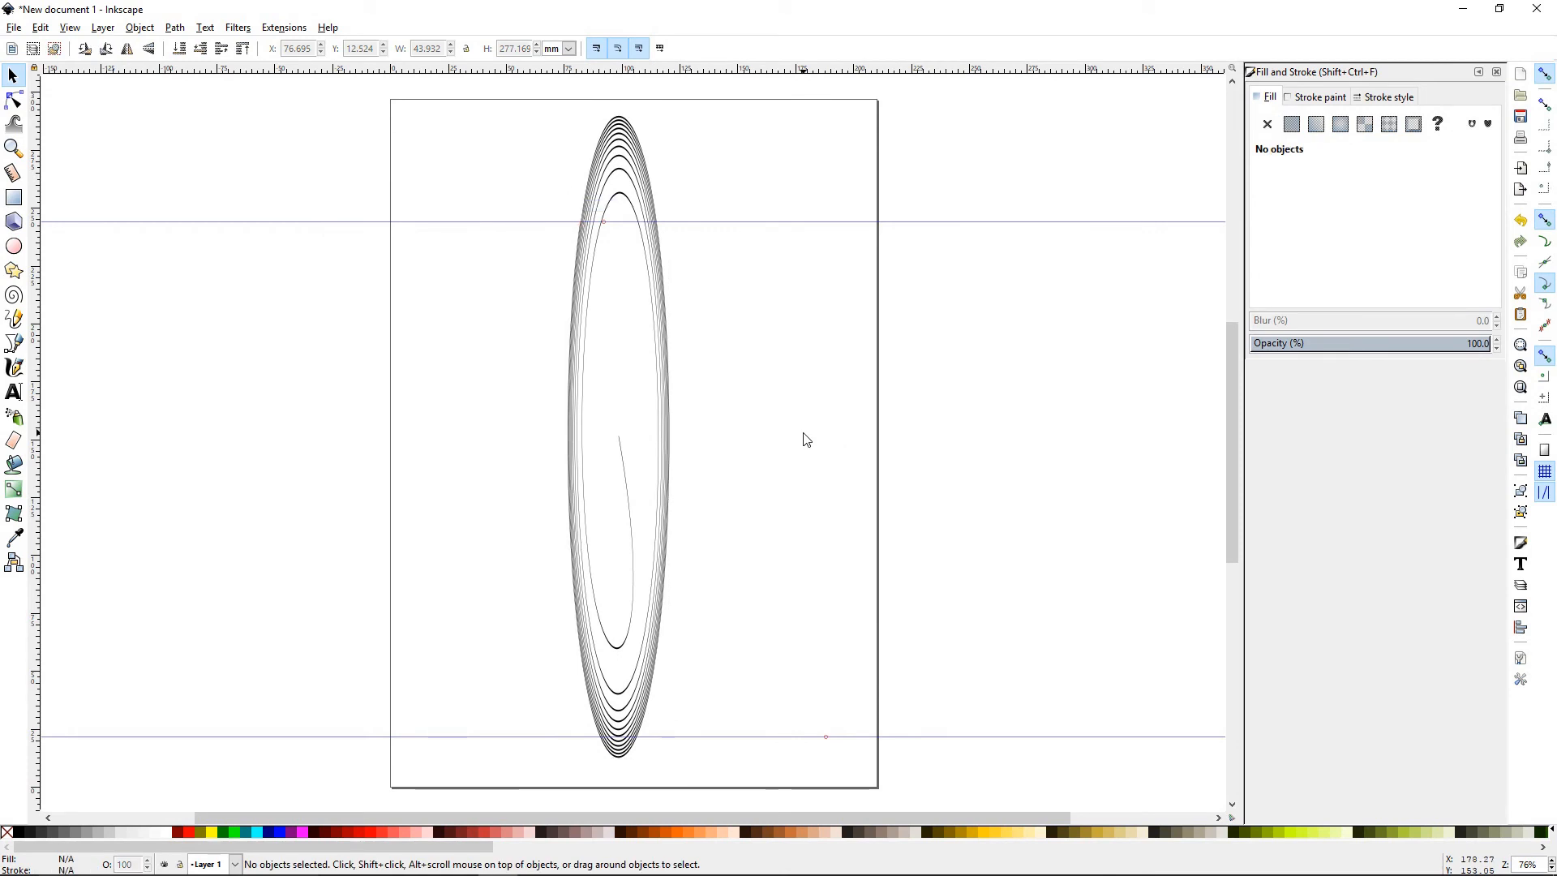
# Rotate the elongated spiral clockwise about its centre so it lies diagonally across the page, and deselect it
pyautogui.click(667, 435)
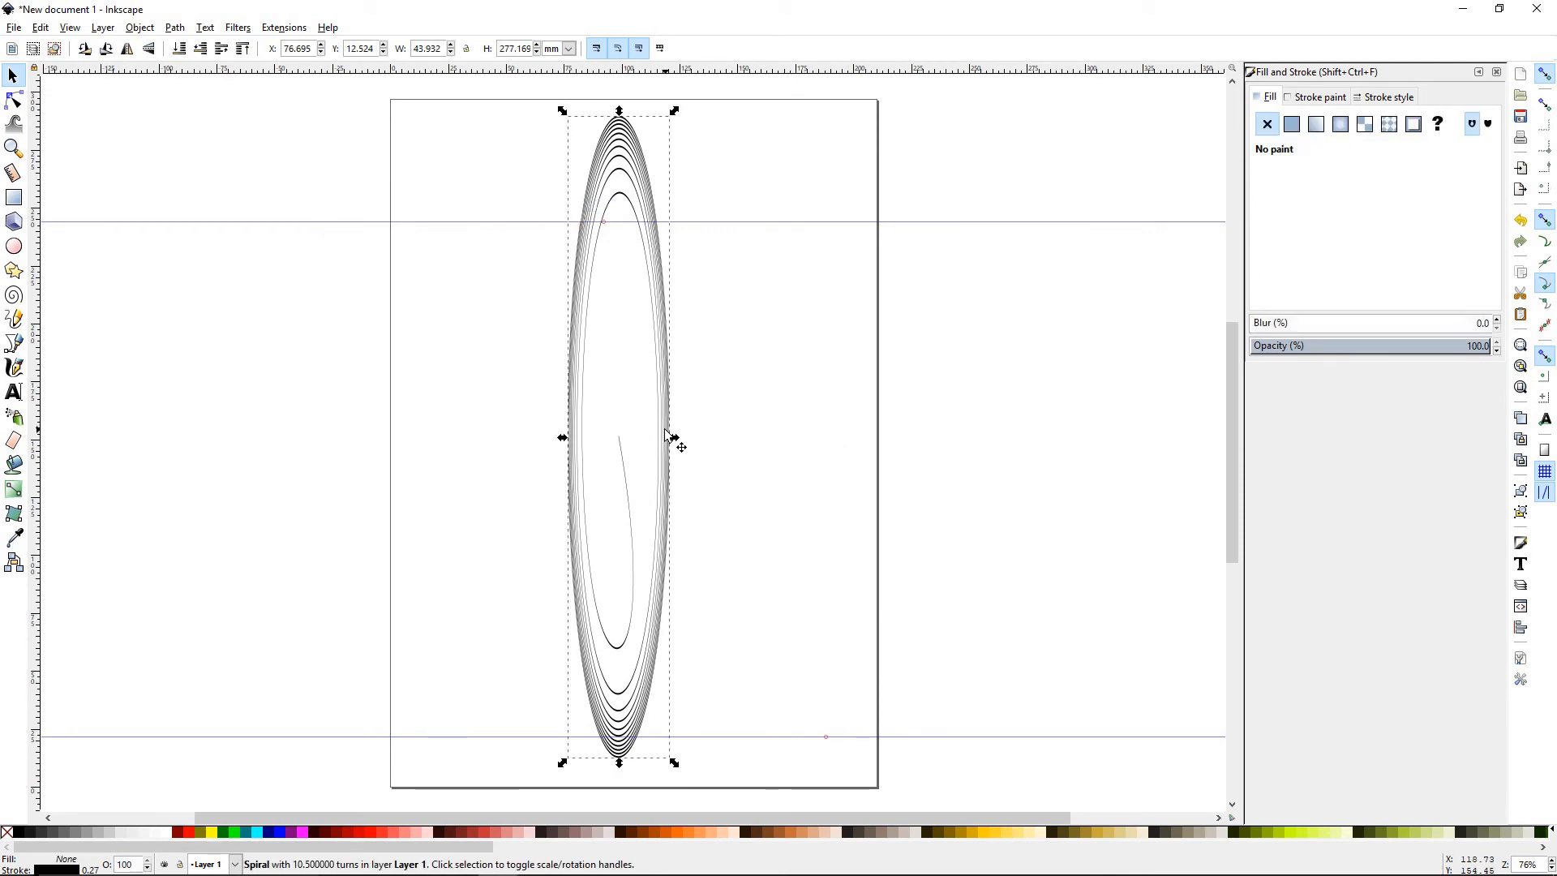
pyautogui.click(651, 185)
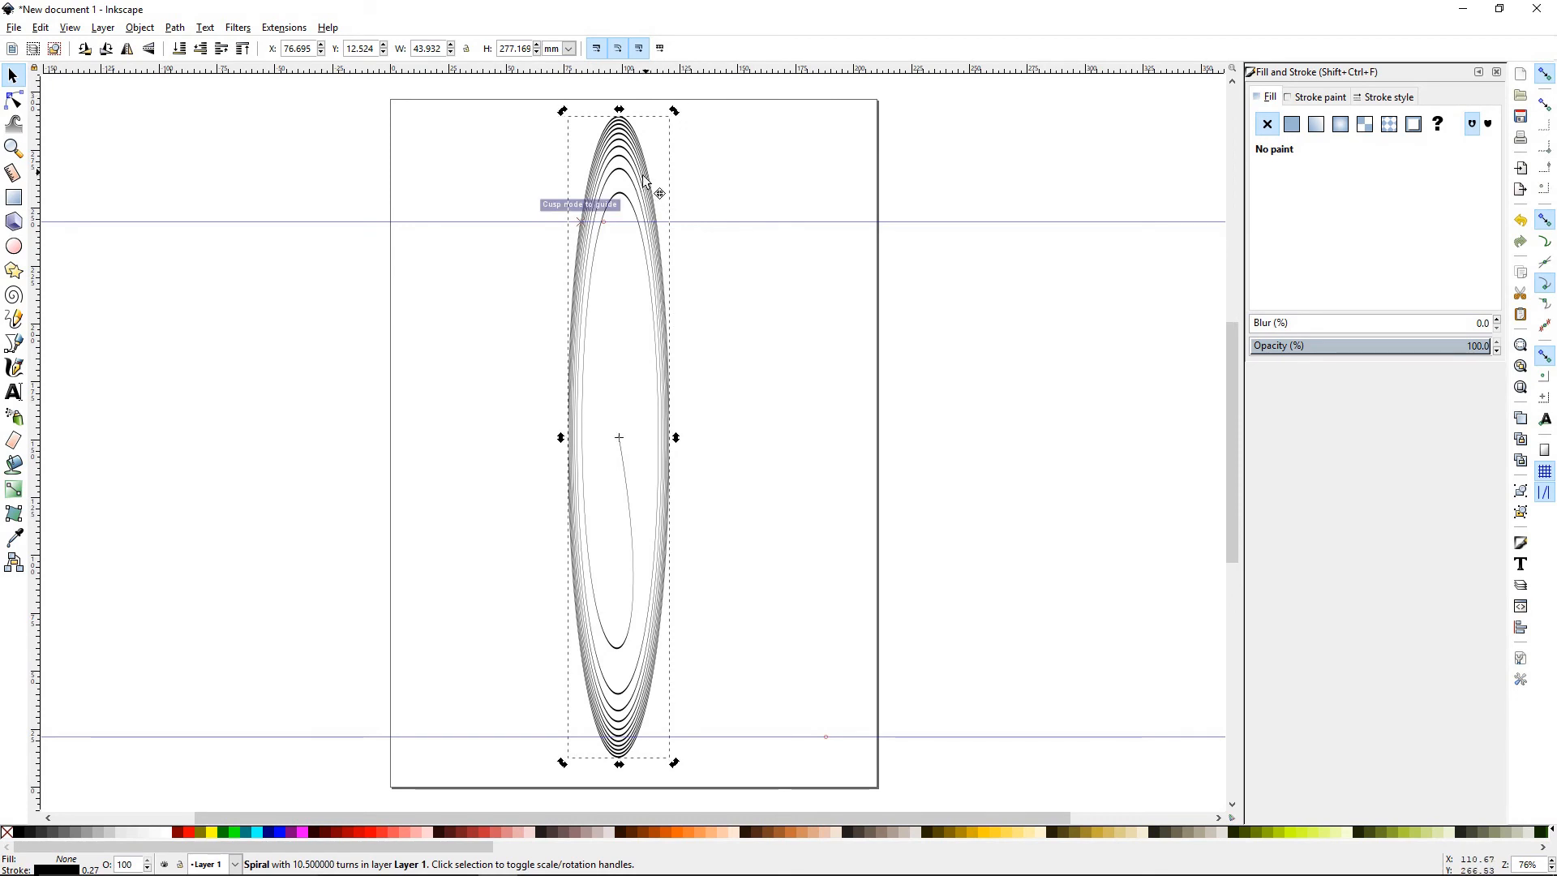
pyautogui.moveTo(676, 112); pyautogui.dragTo(825, 253)
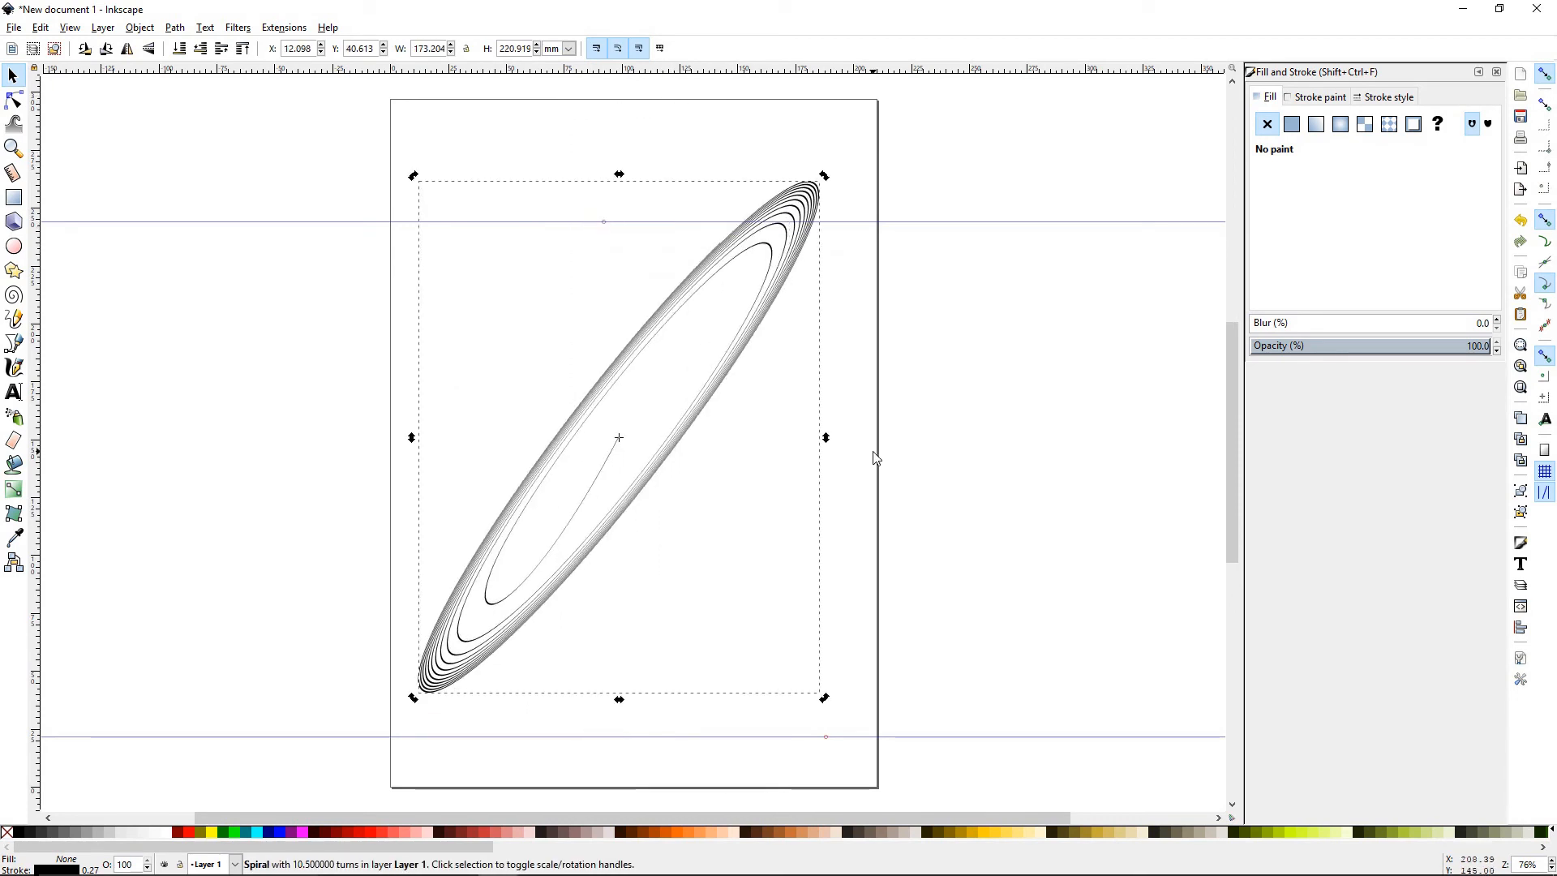
pyautogui.click(875, 457)
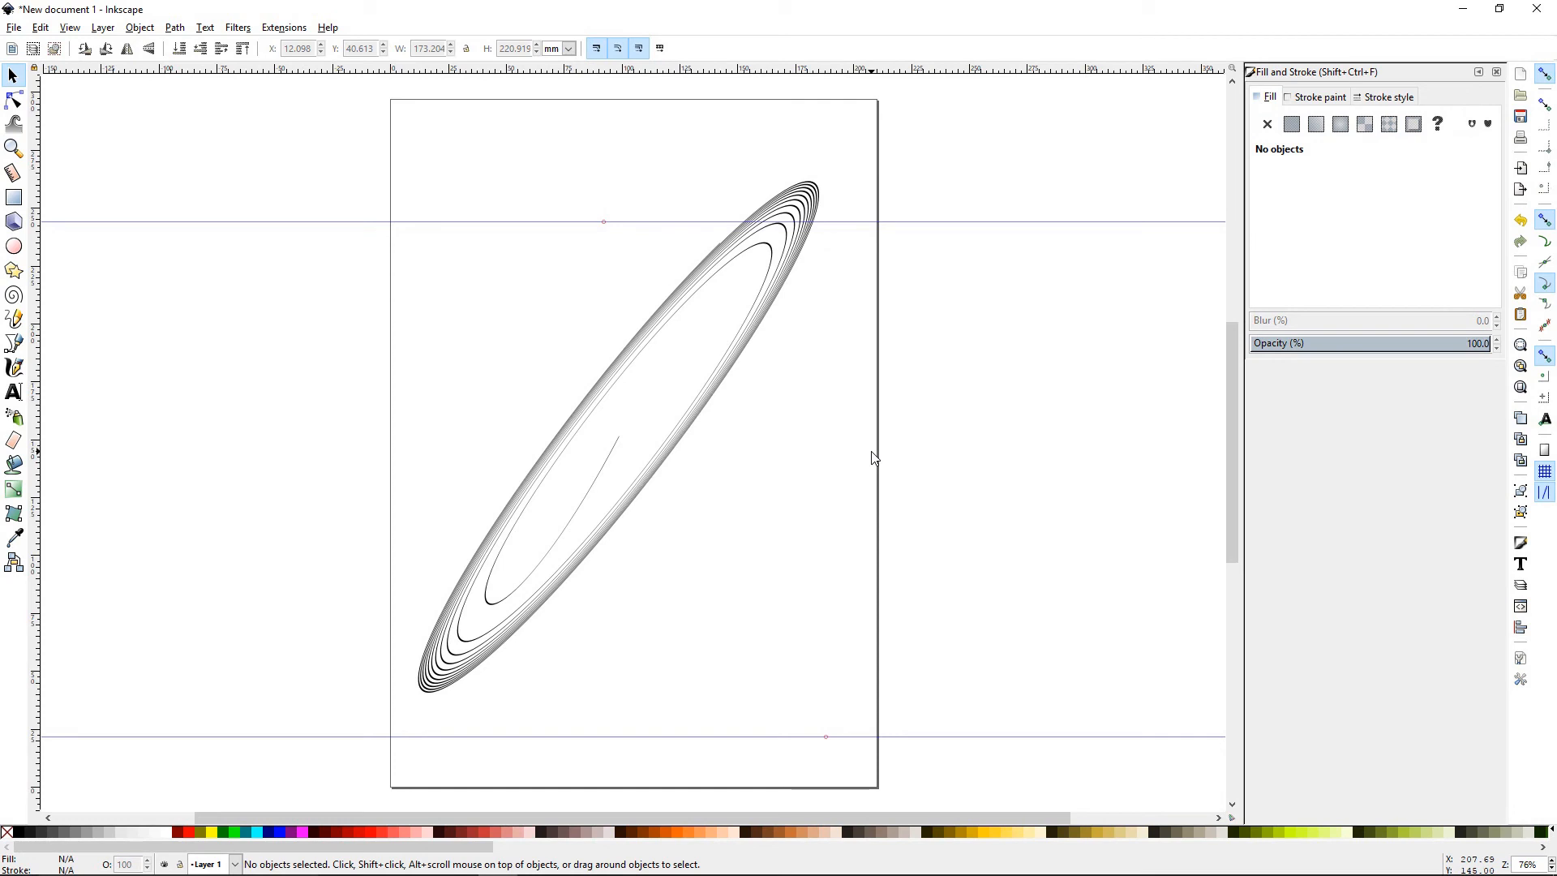